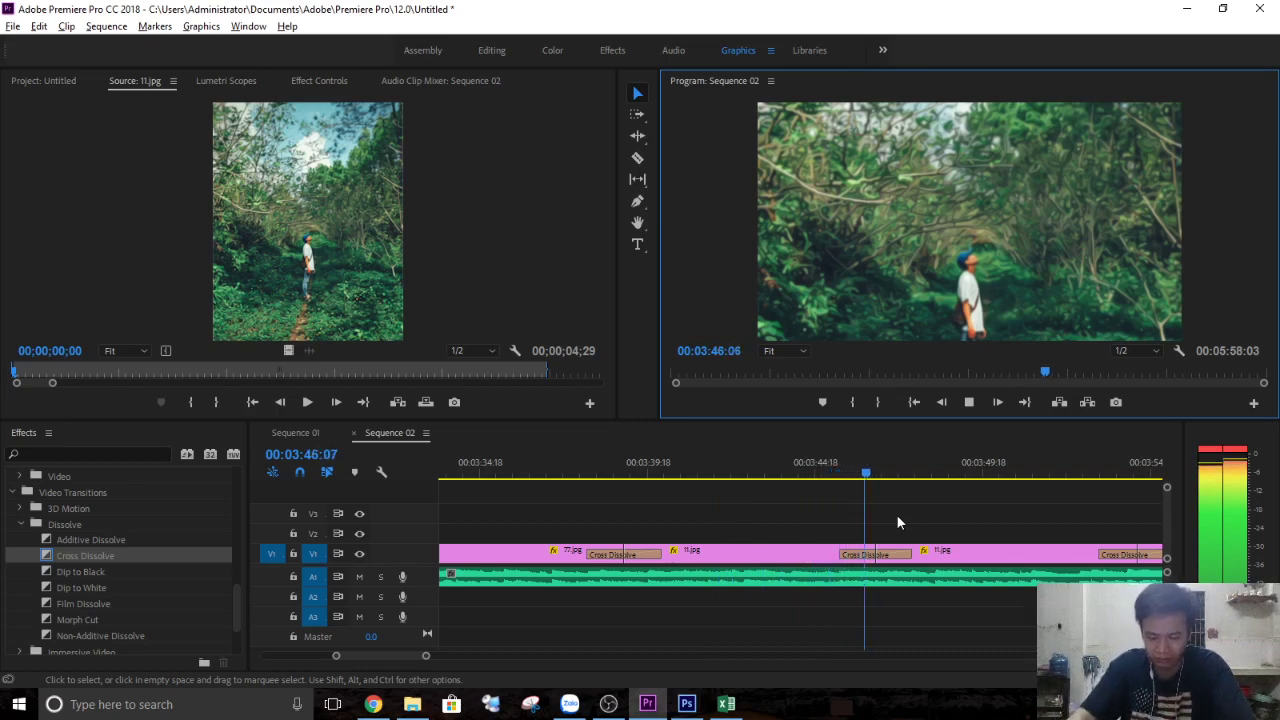
Stop Sequence 02 playback at 00:03:47:13 and zoom the timeline out for a wider view.
key("space")
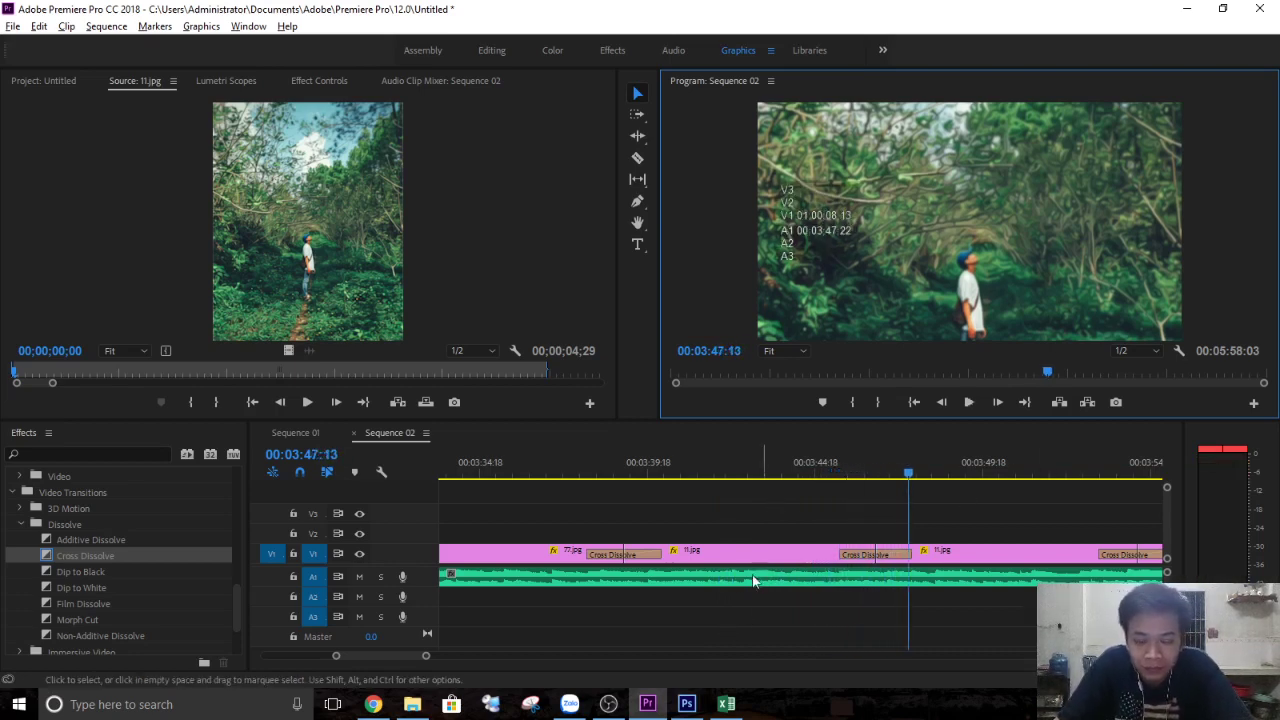
key("minus")
key("minus")
Bring the timeline back to 00:00 and select the first clip, 11.jpg, on V1.
scroll(540, 521, "up", 3)
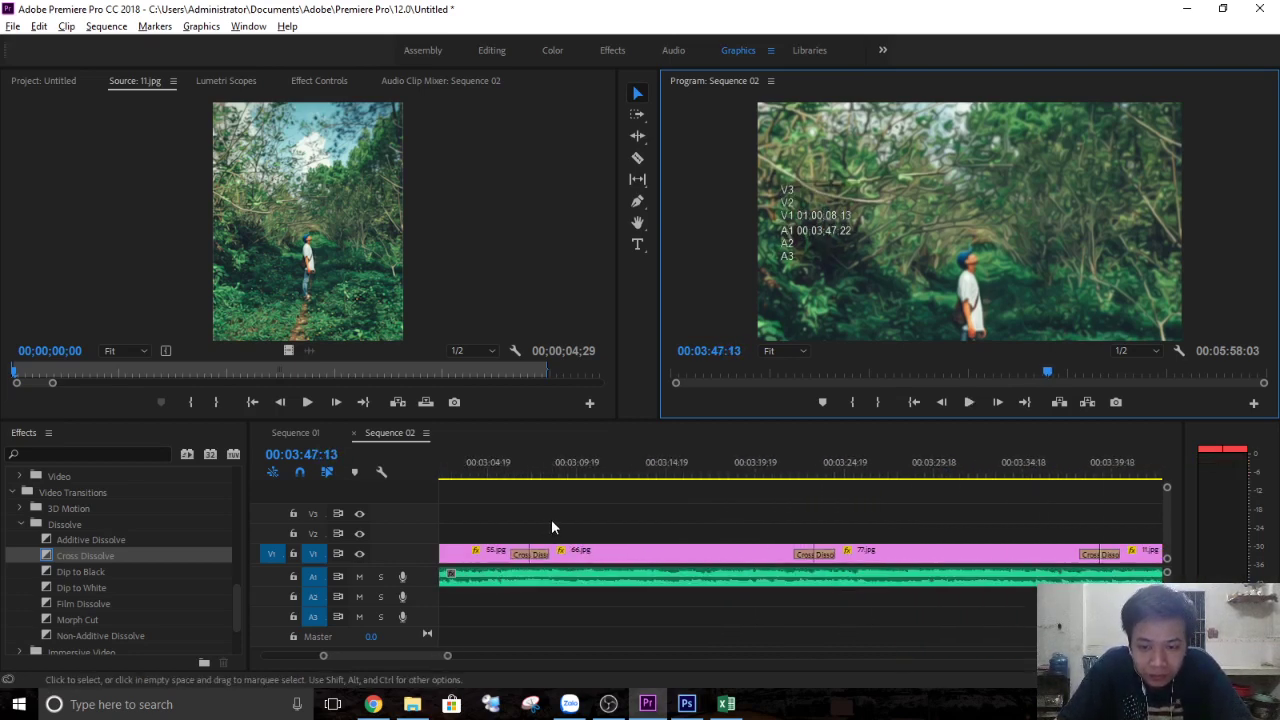
scroll(551, 519, "up", 3)
scroll(555, 513, "up", 2)
scroll(561, 521, "up", 2)
scroll(561, 521, "up", 2)
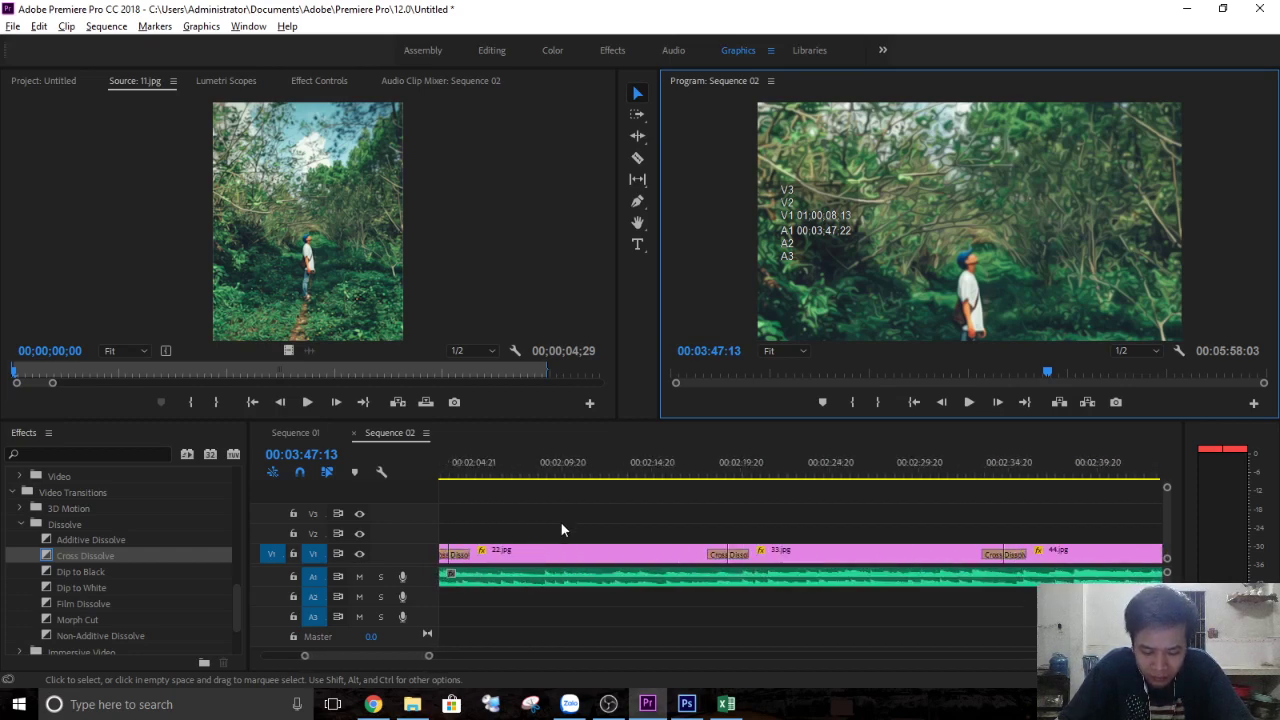
scroll(560, 521, "up", 2)
scroll(560, 521, "up", 2)
scroll(564, 521, "up", 2)
scroll(564, 521, "up", 2)
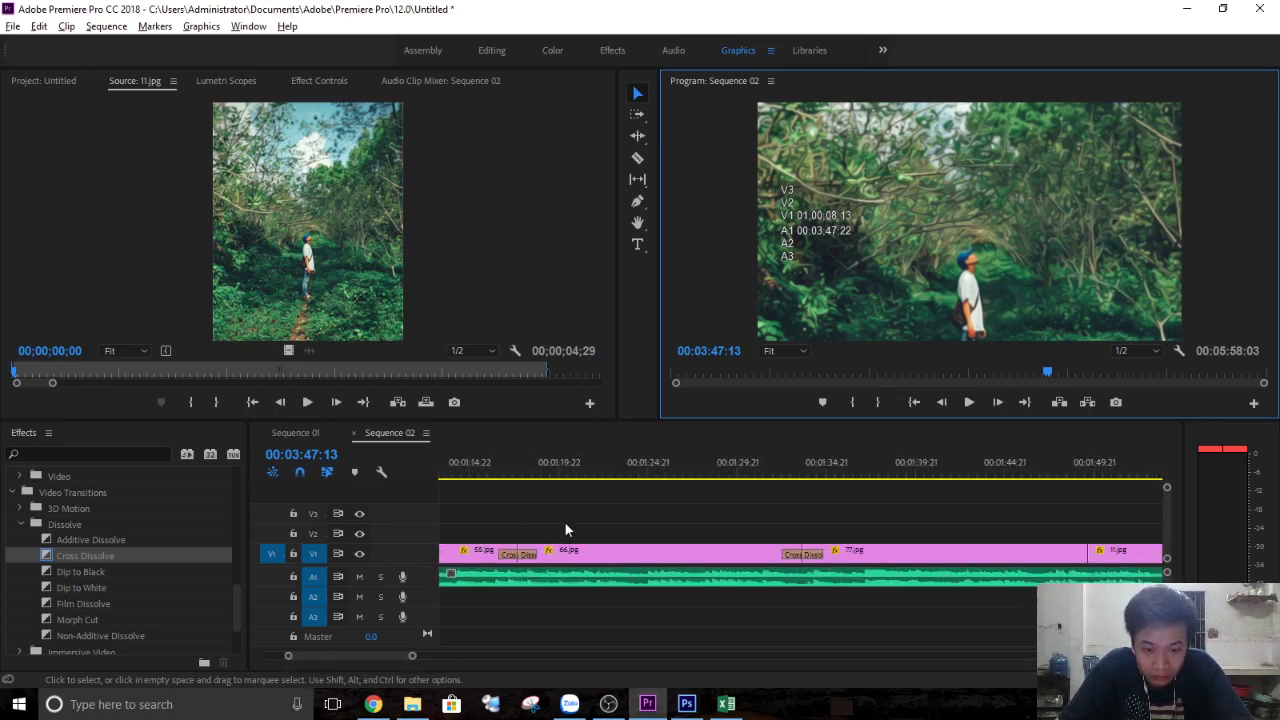
key("minus")
scroll(564, 521, "up", 2)
scroll(564, 521, "up", 2)
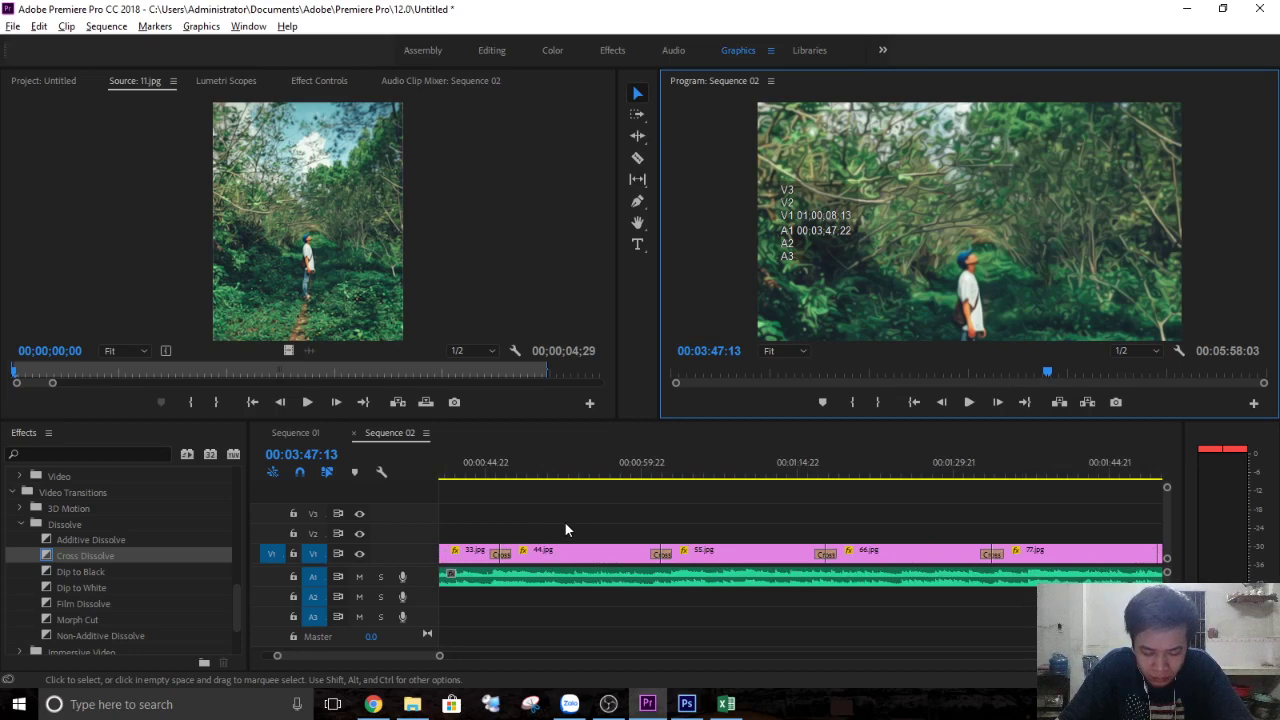
scroll(564, 521, "up", 2)
scroll(470, 548, "up", 2)
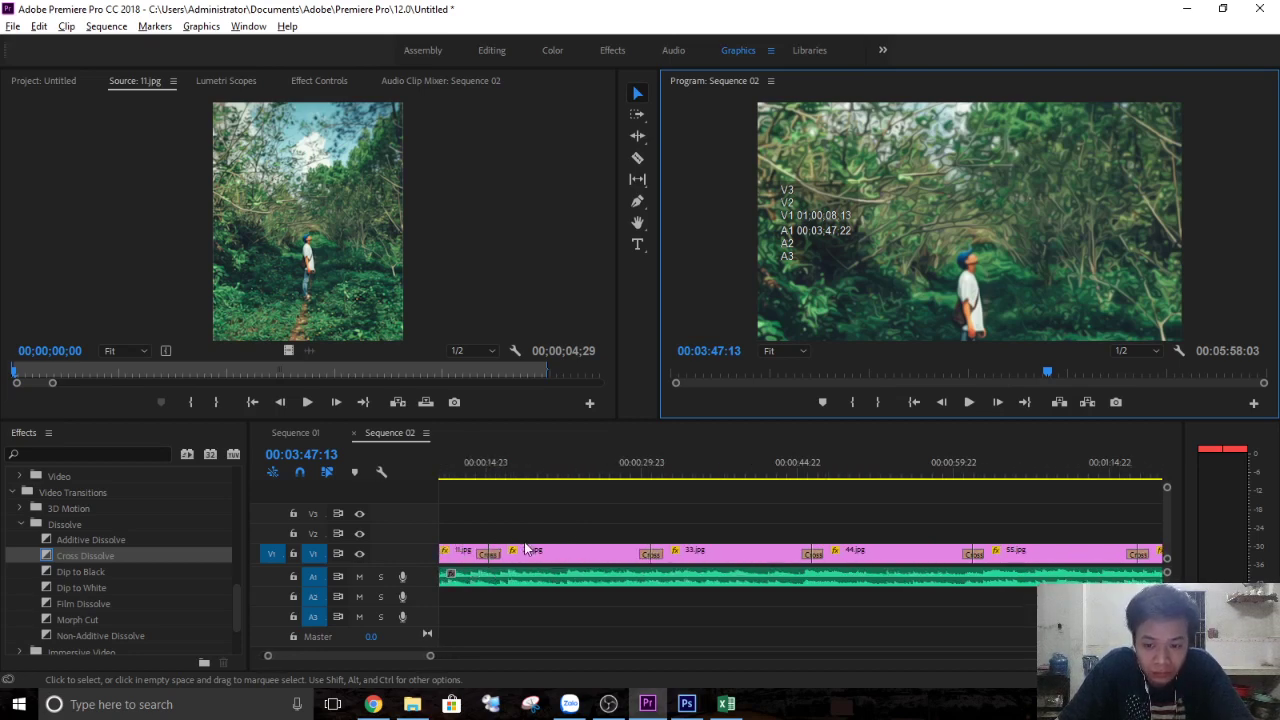
scroll(470, 548, "up", 2)
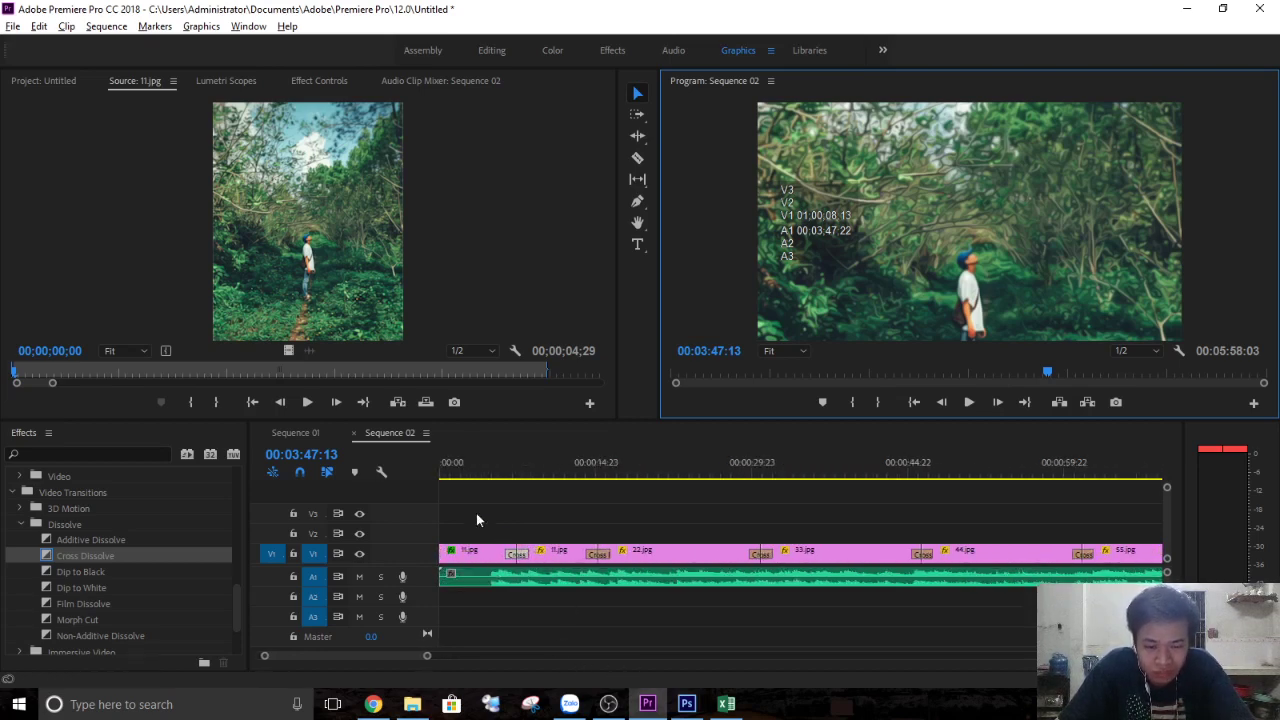
left_click(470, 552)
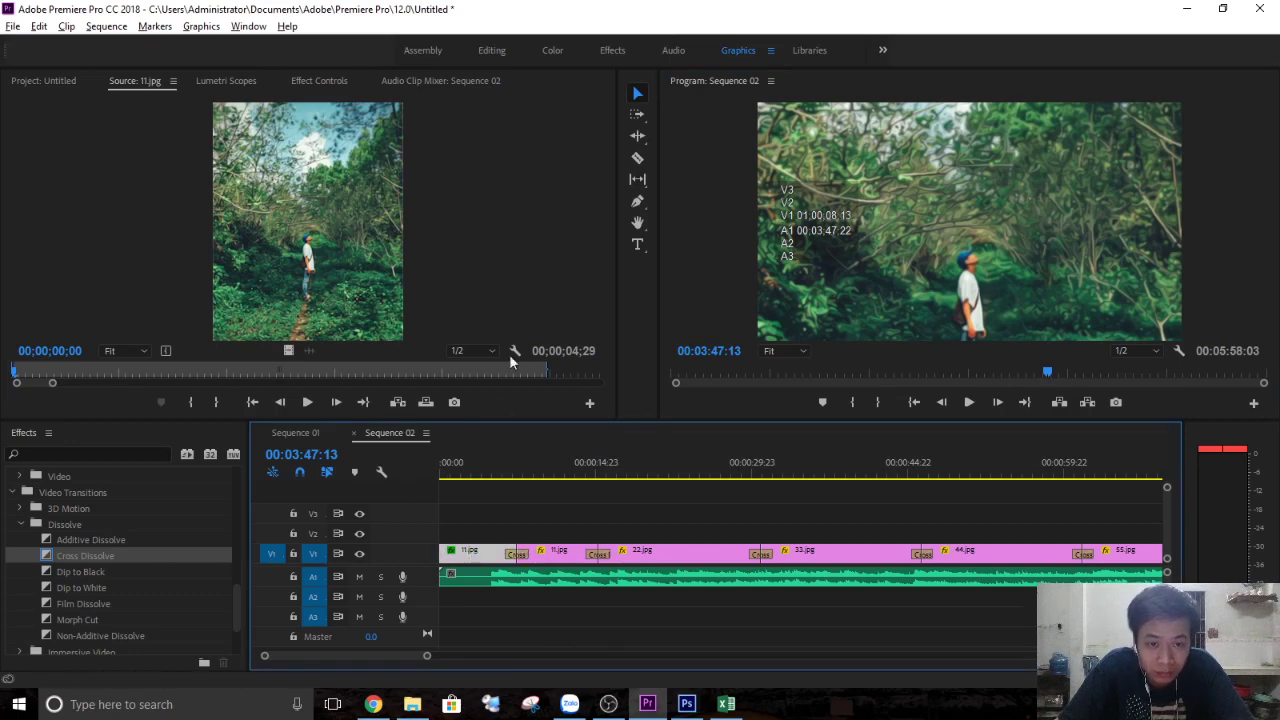
Add a 'Soothing Soul' text title over the forest image and show its Effect Controls.
left_click(638, 245)
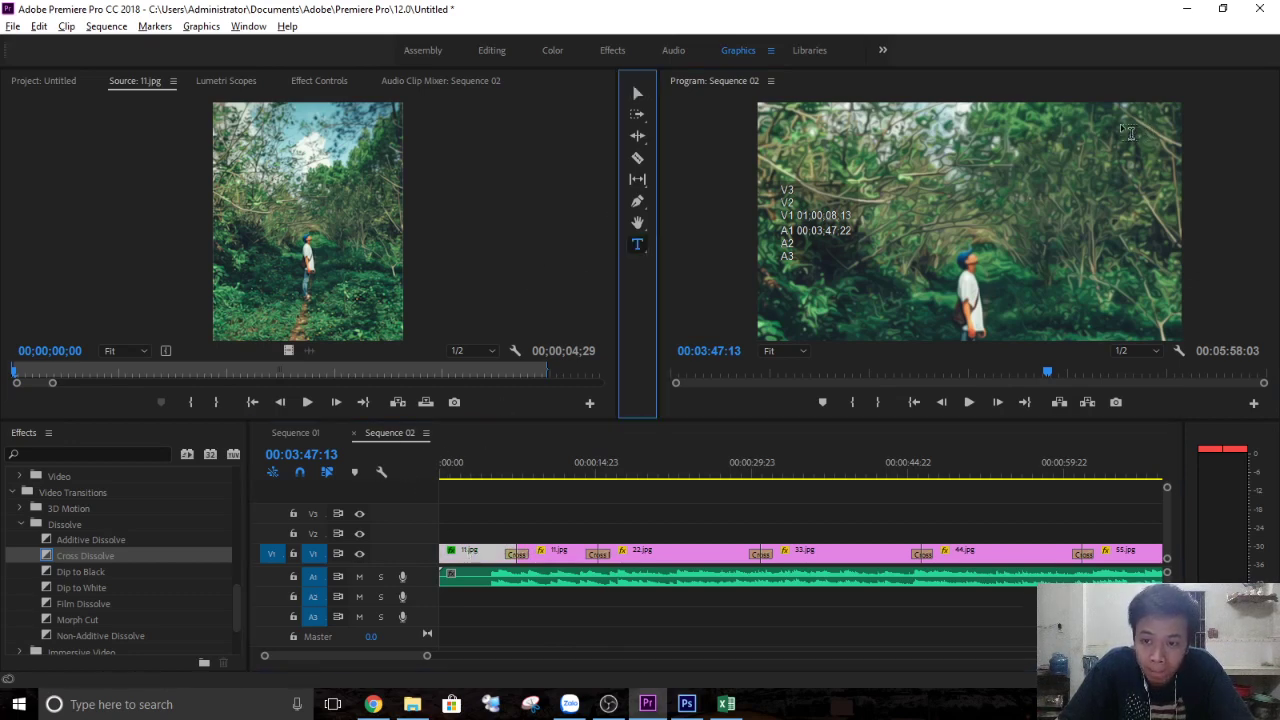
left_click(935, 218)
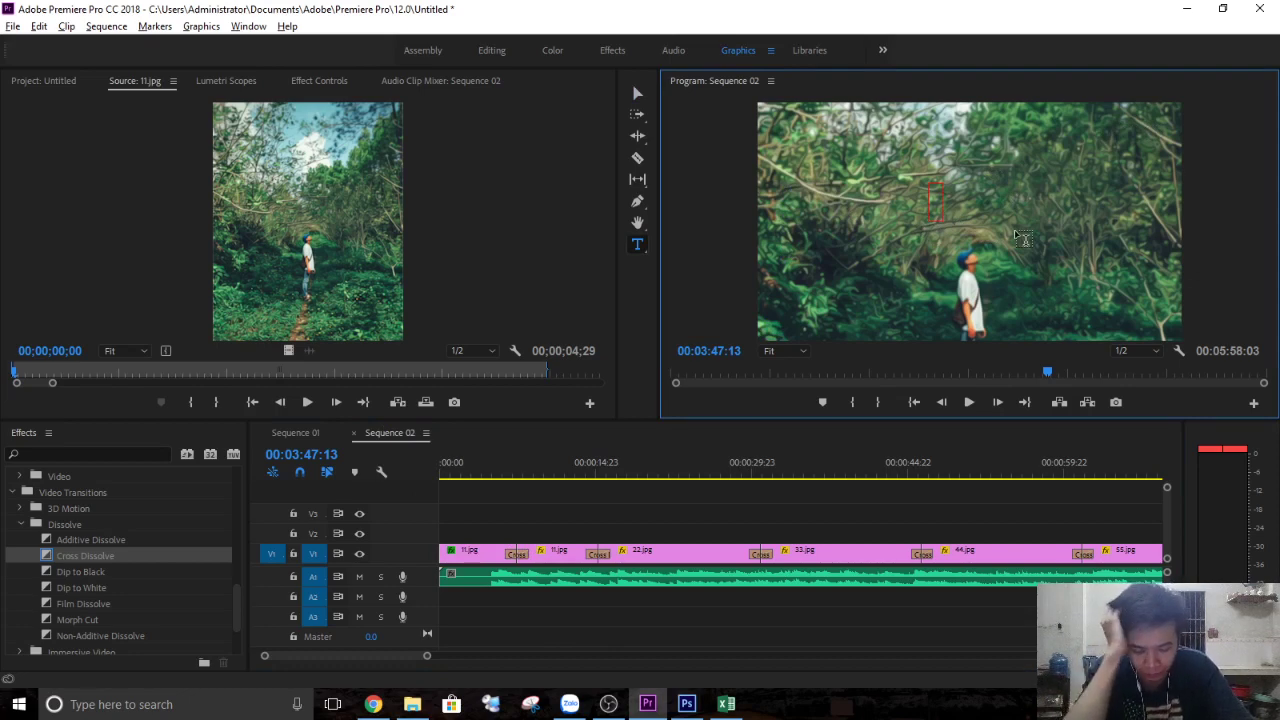
type("So")
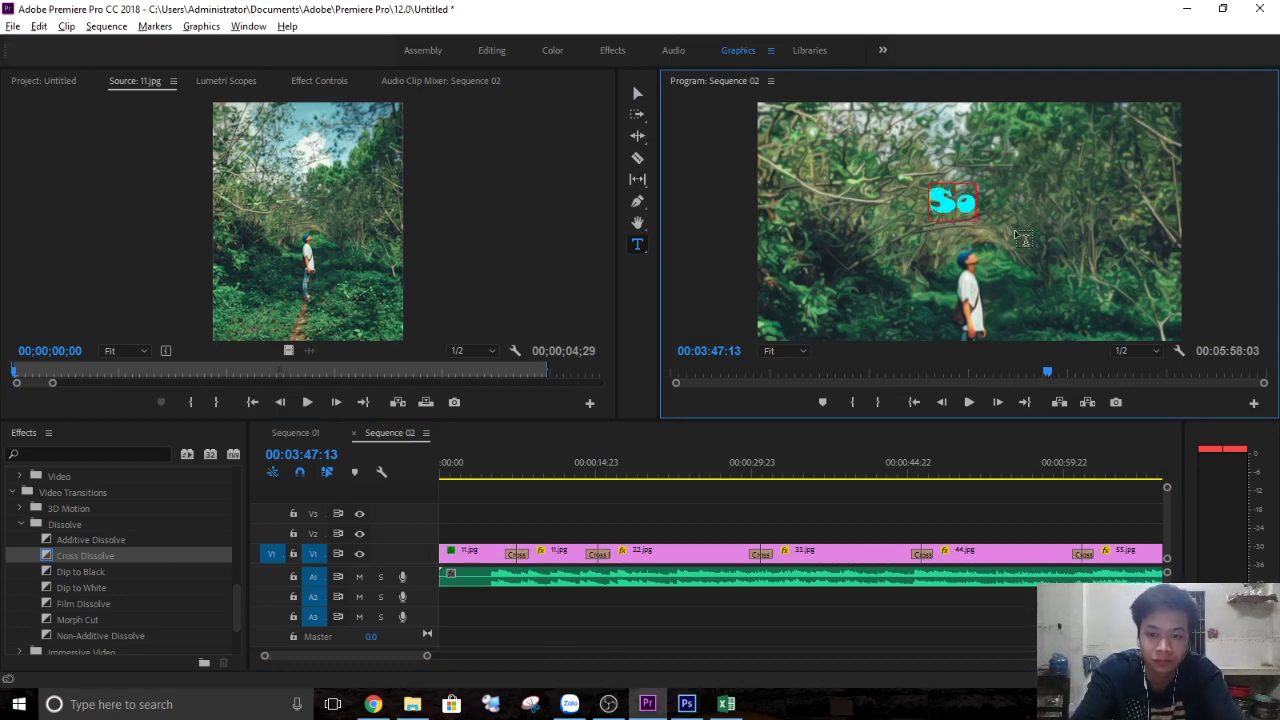
type("oothi")
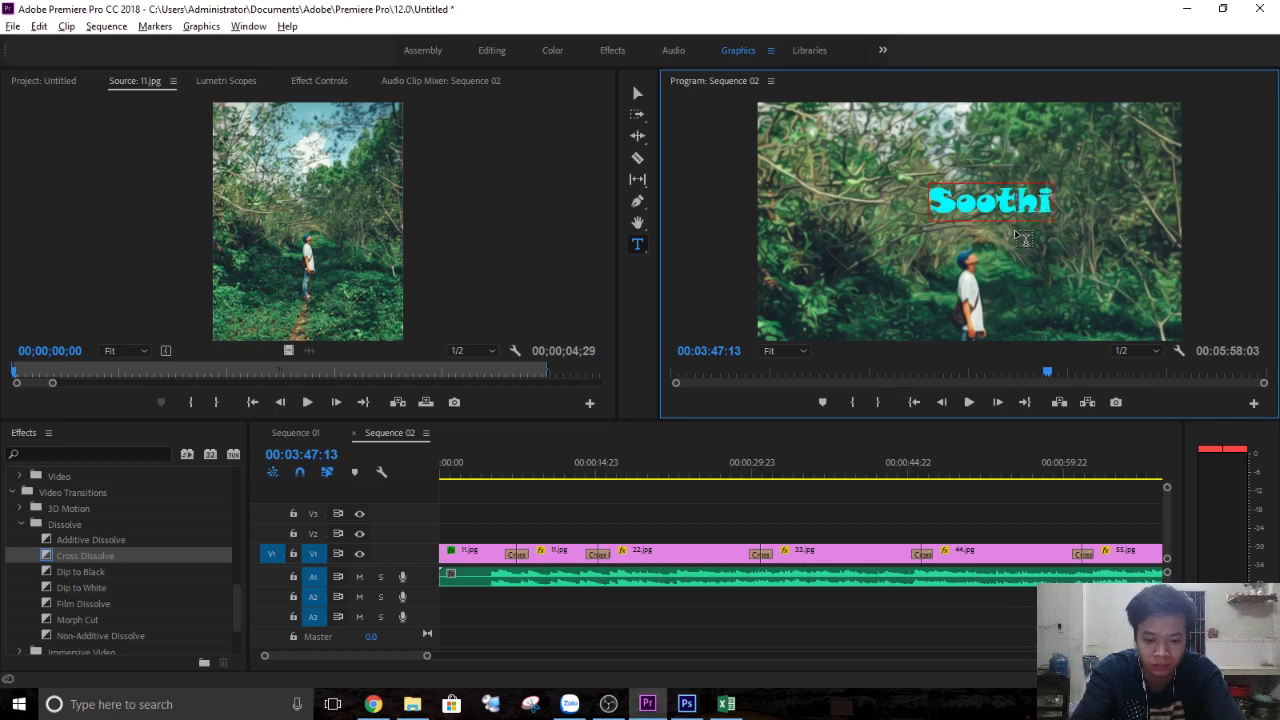
type("ng So")
type("n")
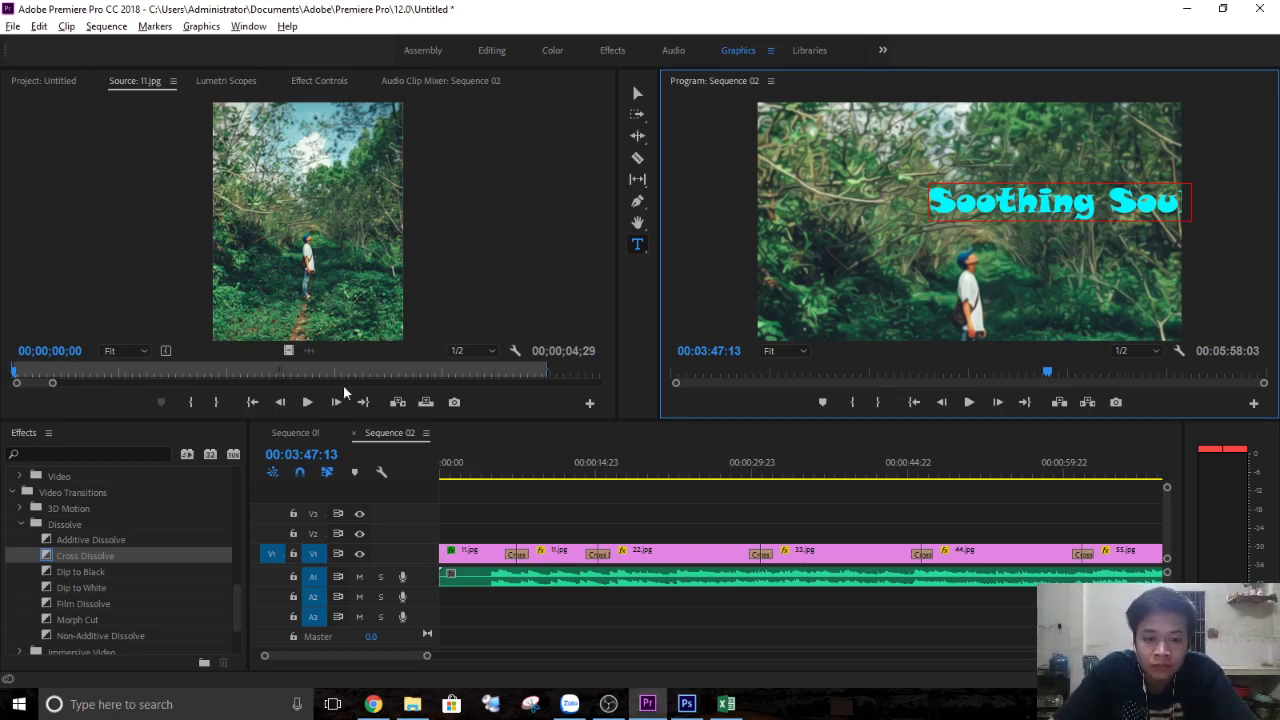
left_click(300, 80)
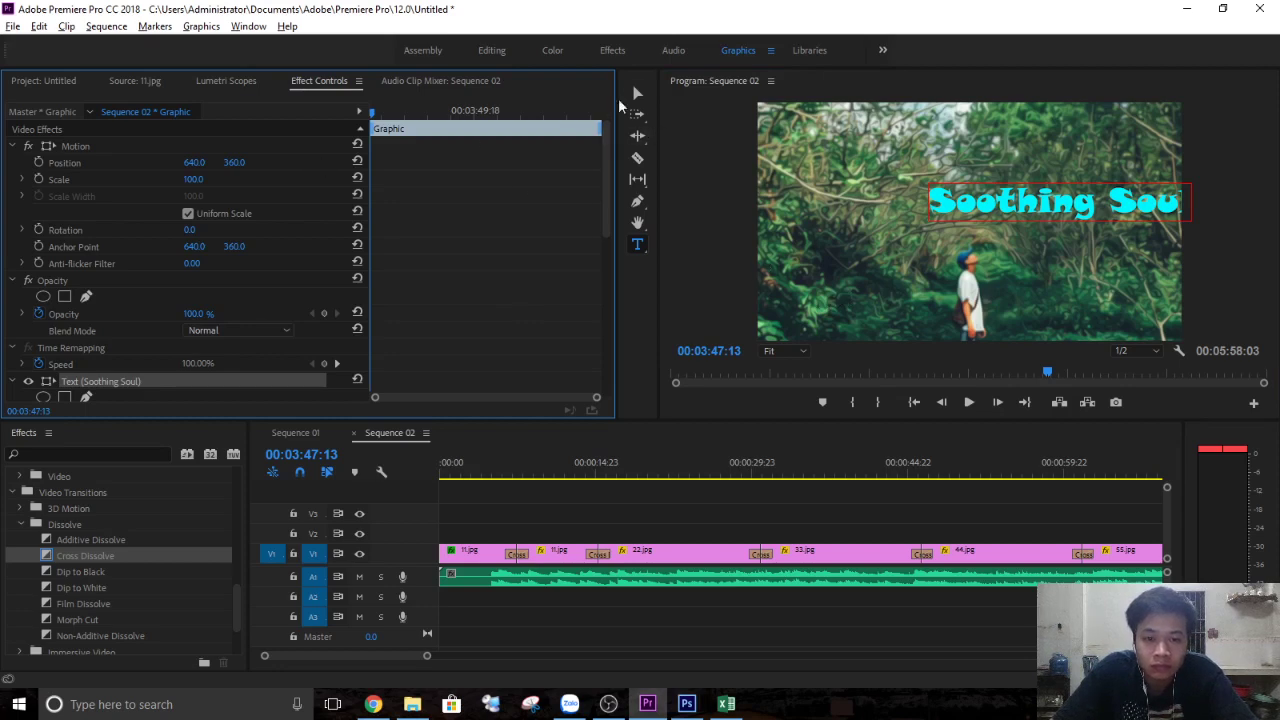
Drag the 'Soothing Soul' title toward the frame's centre so it sits fully in view.
left_click(636, 95)
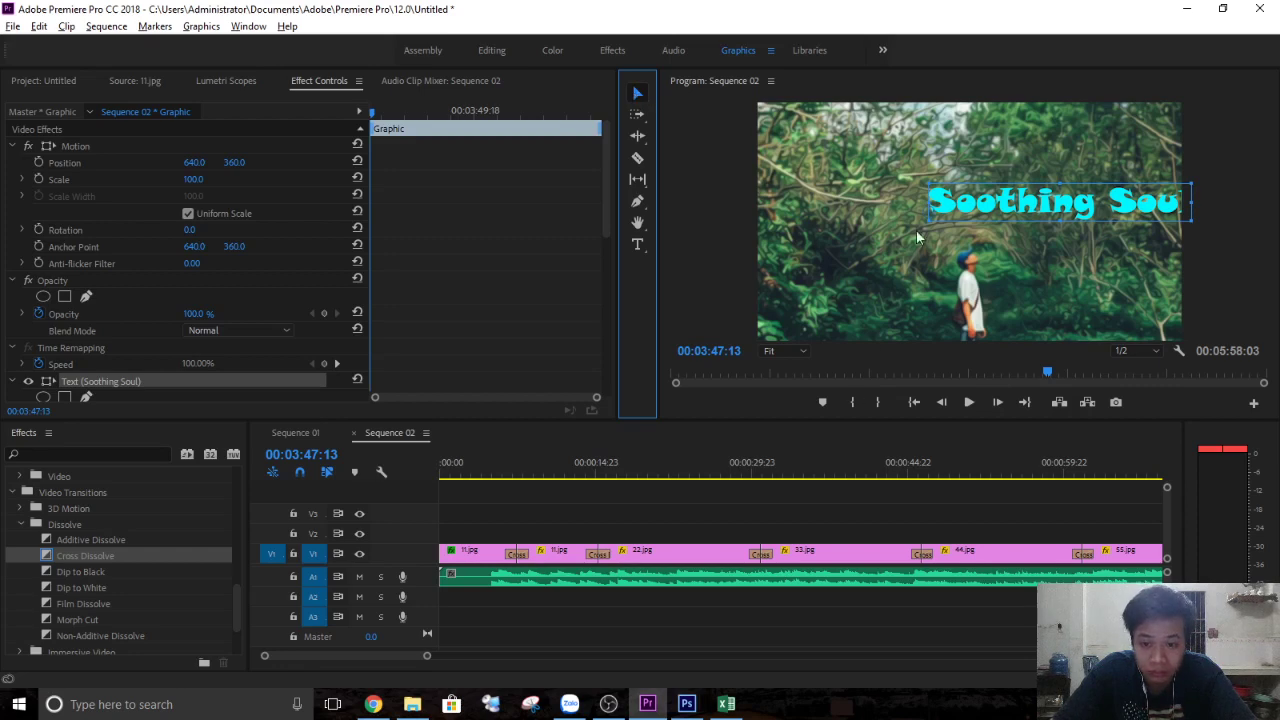
left_click_drag(958, 203, 855, 238)
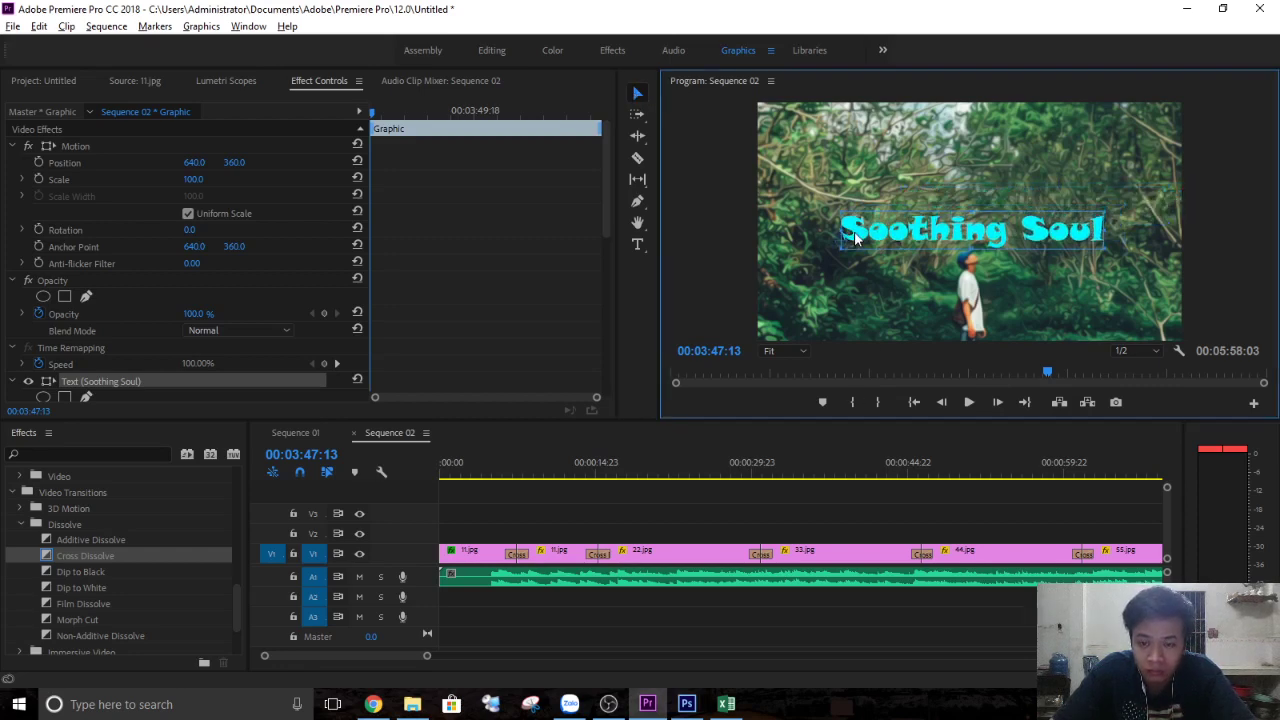
scroll(722, 527, "down", 5)
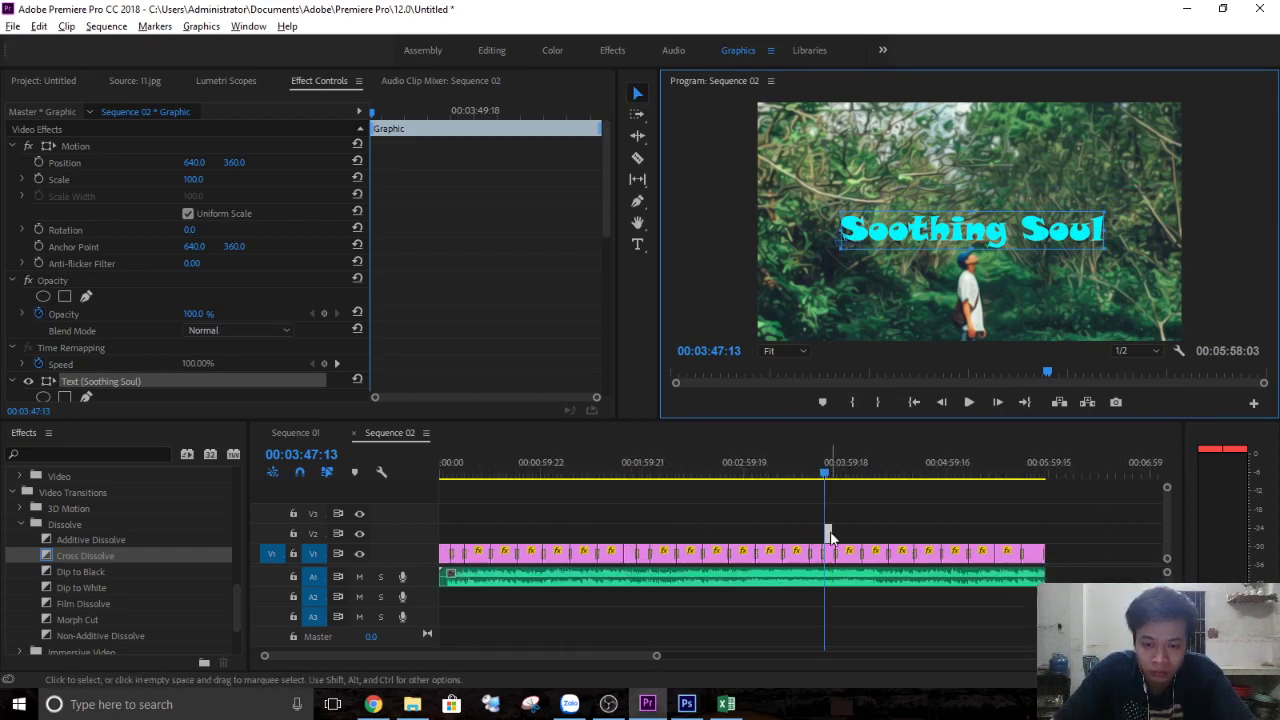
Move the title clip to the start of V2 and add a Cross Dissolve at its head.
left_click_drag(828, 533, 445, 535)
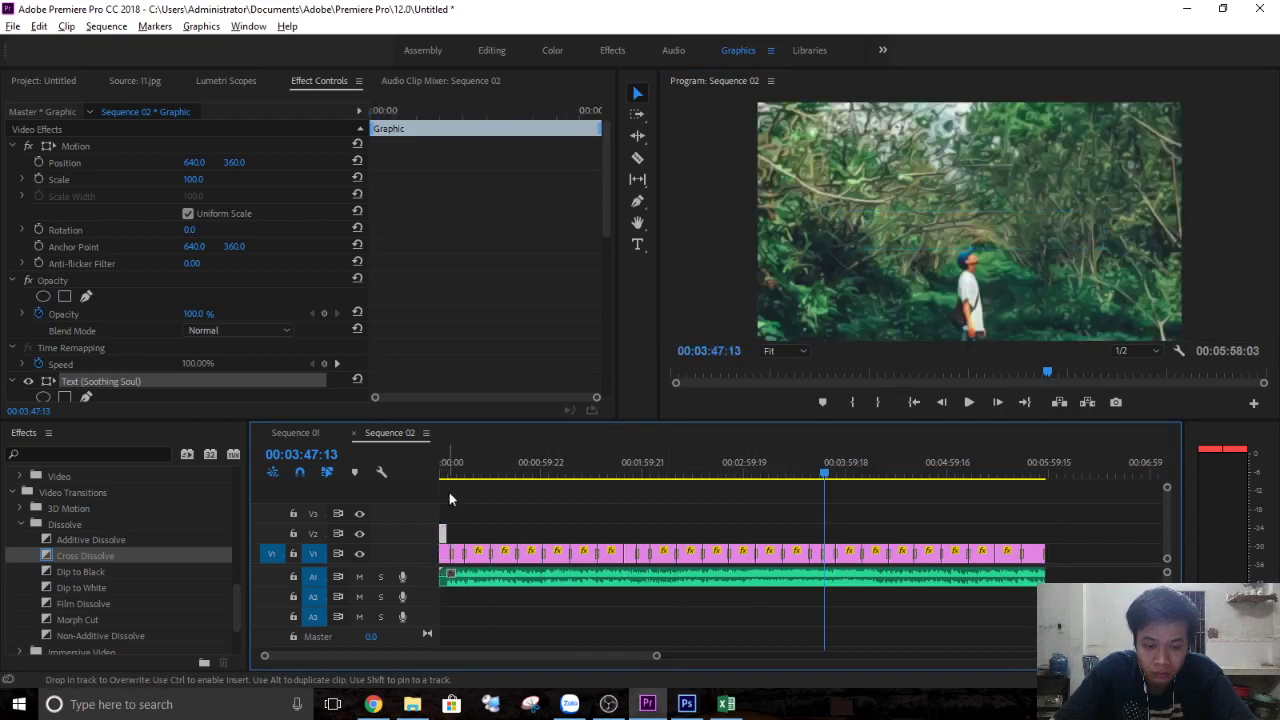
key("Home")
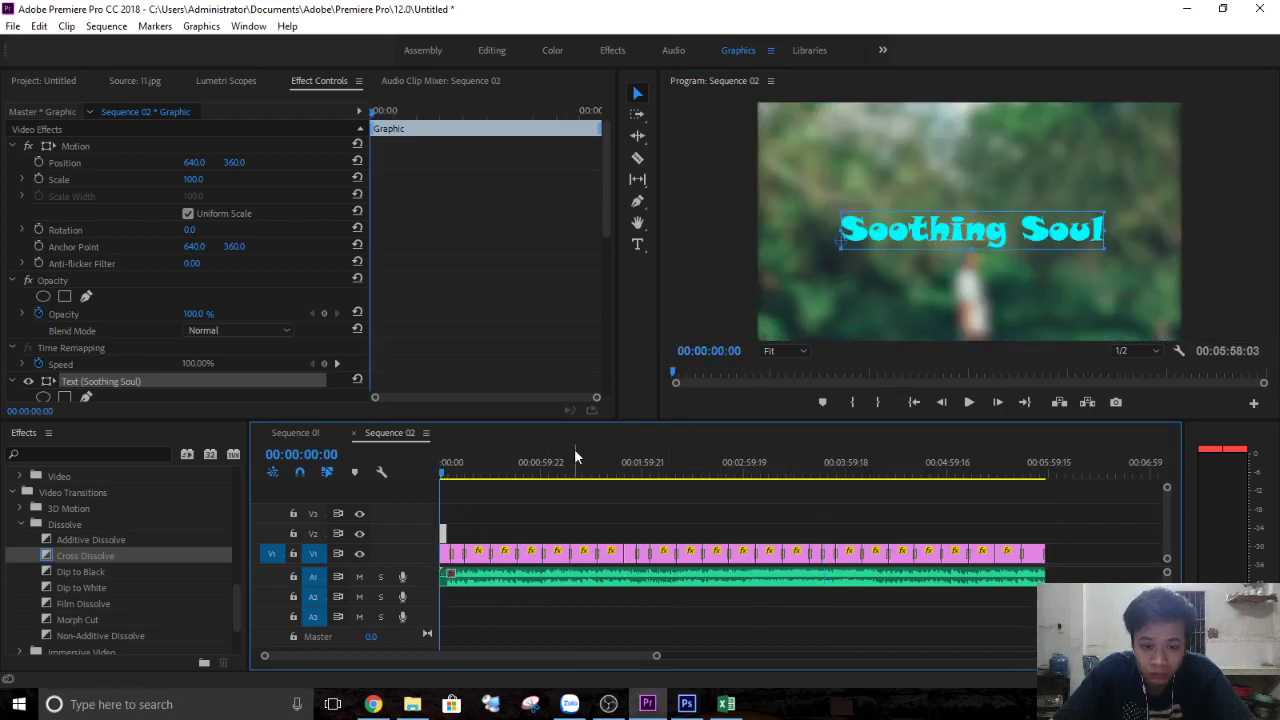
scroll(470, 512, "up", 2)
scroll(470, 512, "up", 3)
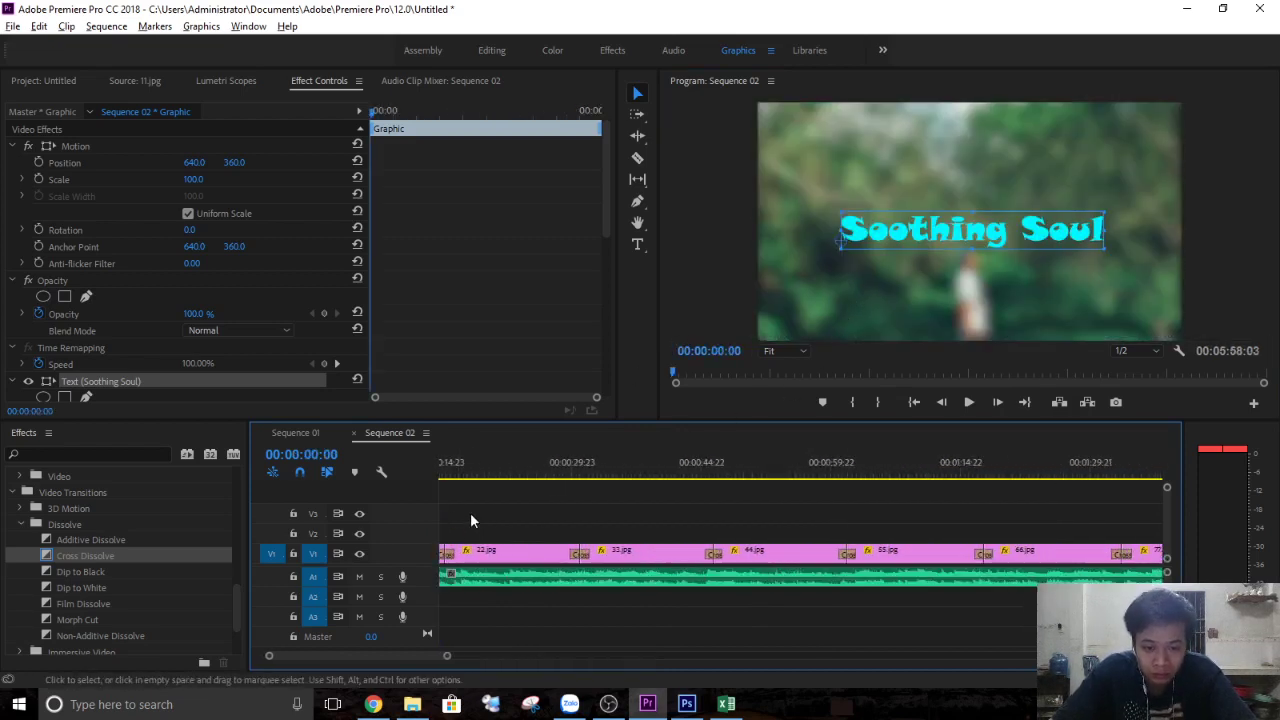
scroll(470, 512, "up", 3)
scroll(470, 548, "up", 1)
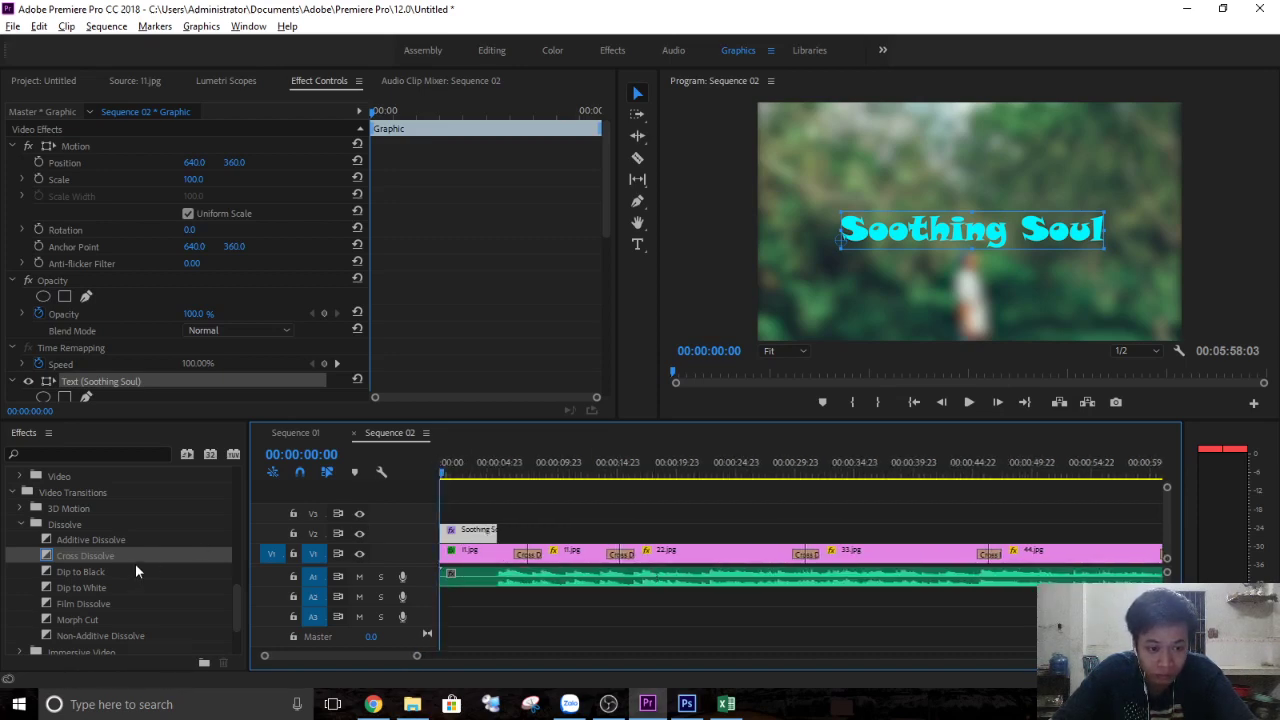
mouse_move(109, 557)
left_mouse_down()
mouse_move(441, 545)
mouse_move(447, 532)
left_mouse_up()
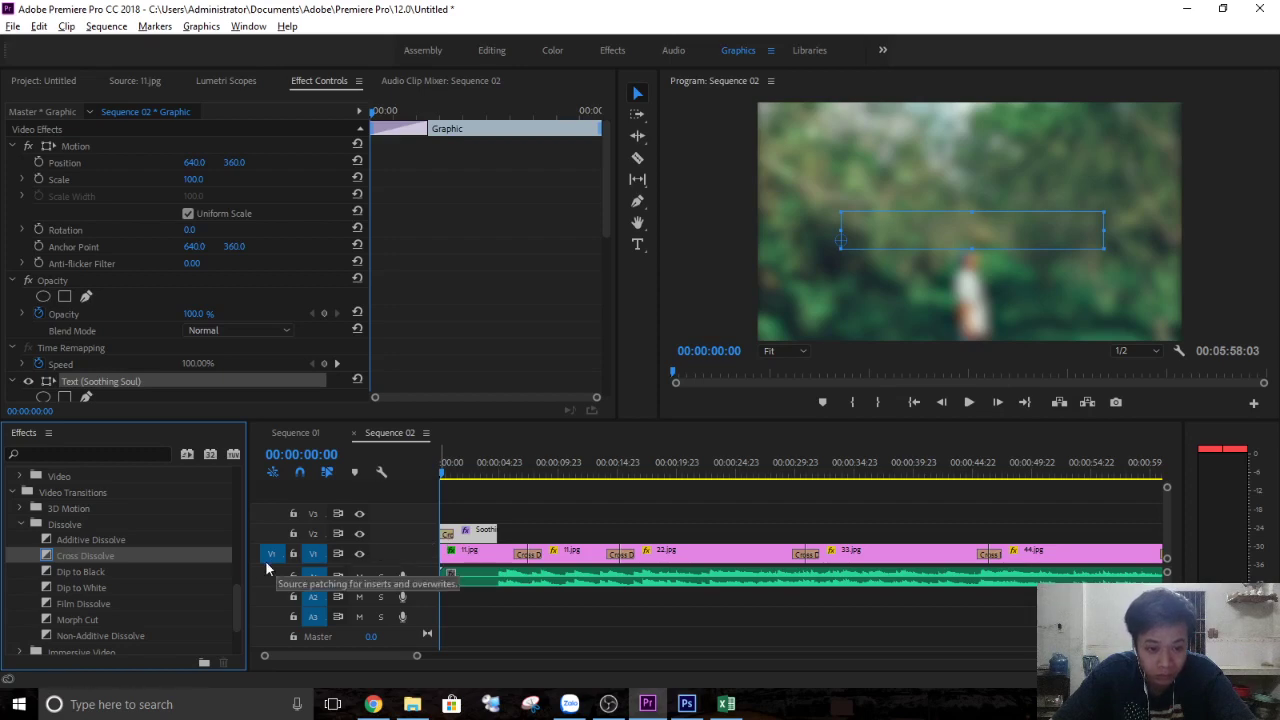
Add a closing Cross Dissolve to the title and lengthen its opening dissolve to 00:00:02:01.
mouse_move(246, 557)
left_mouse_down()
mouse_move(483, 546)
mouse_move(495, 533)
left_mouse_up()
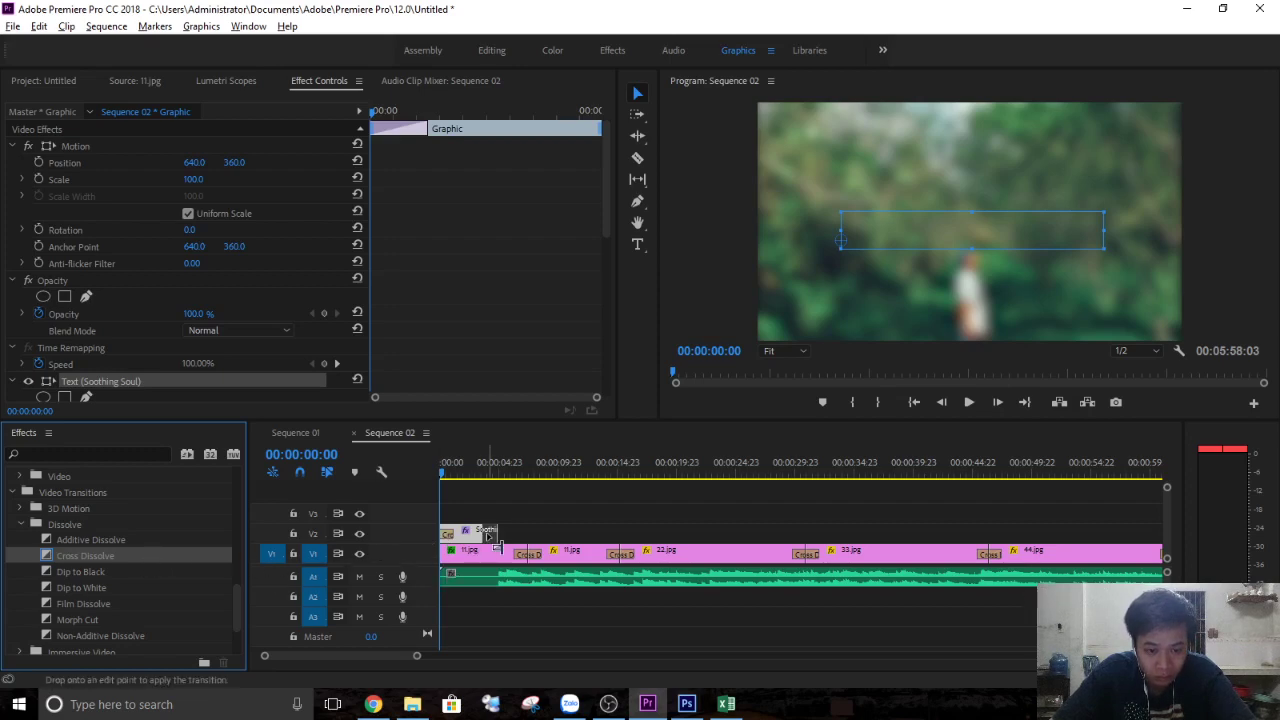
key("equal")
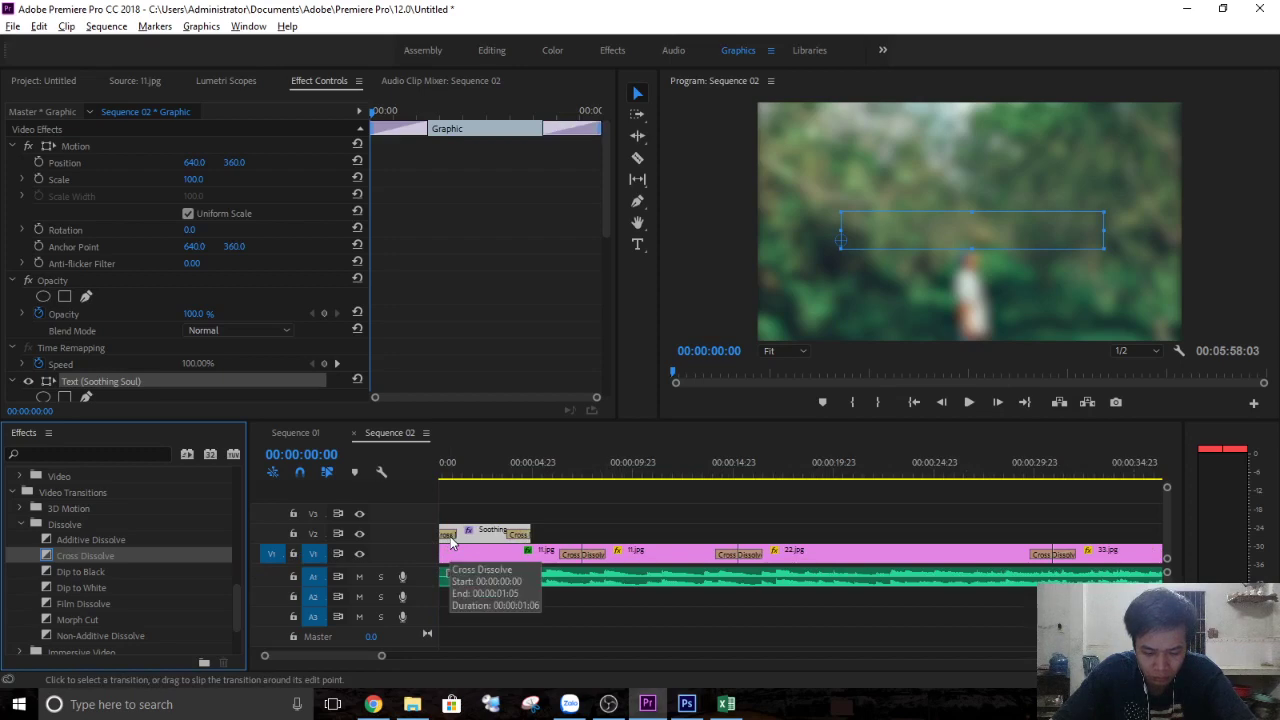
key("equal")
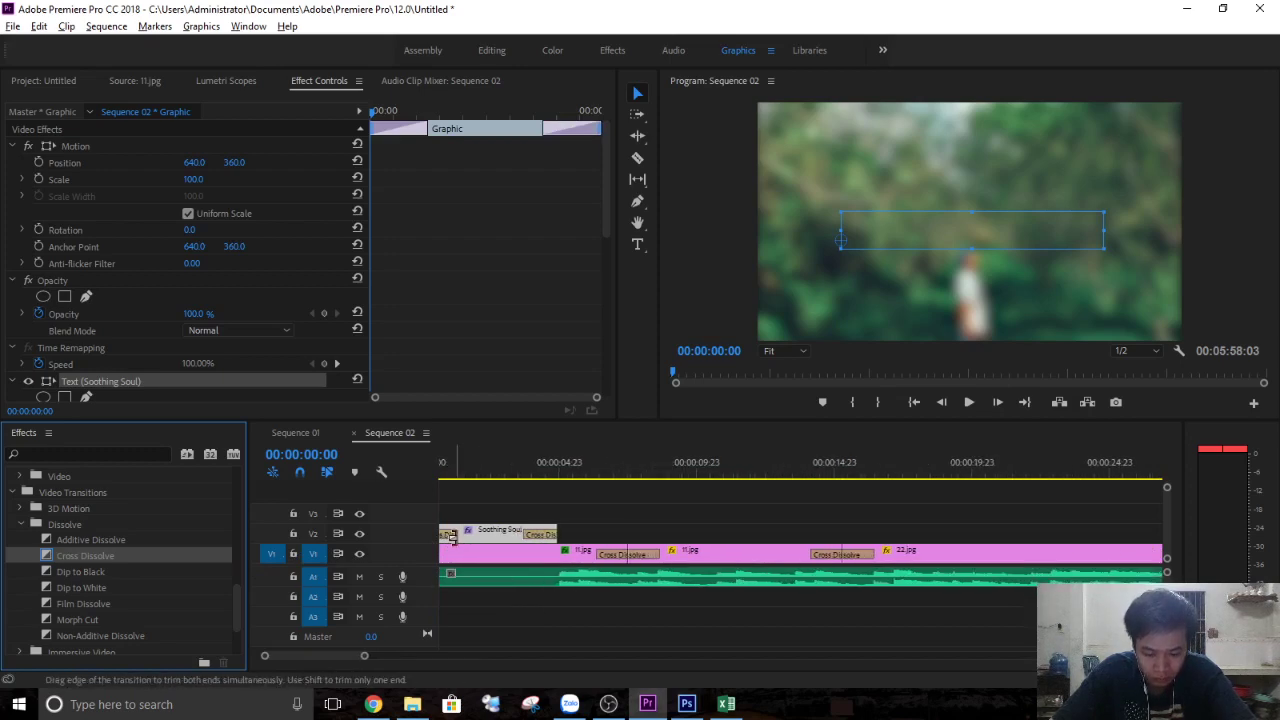
left_click(451, 537)
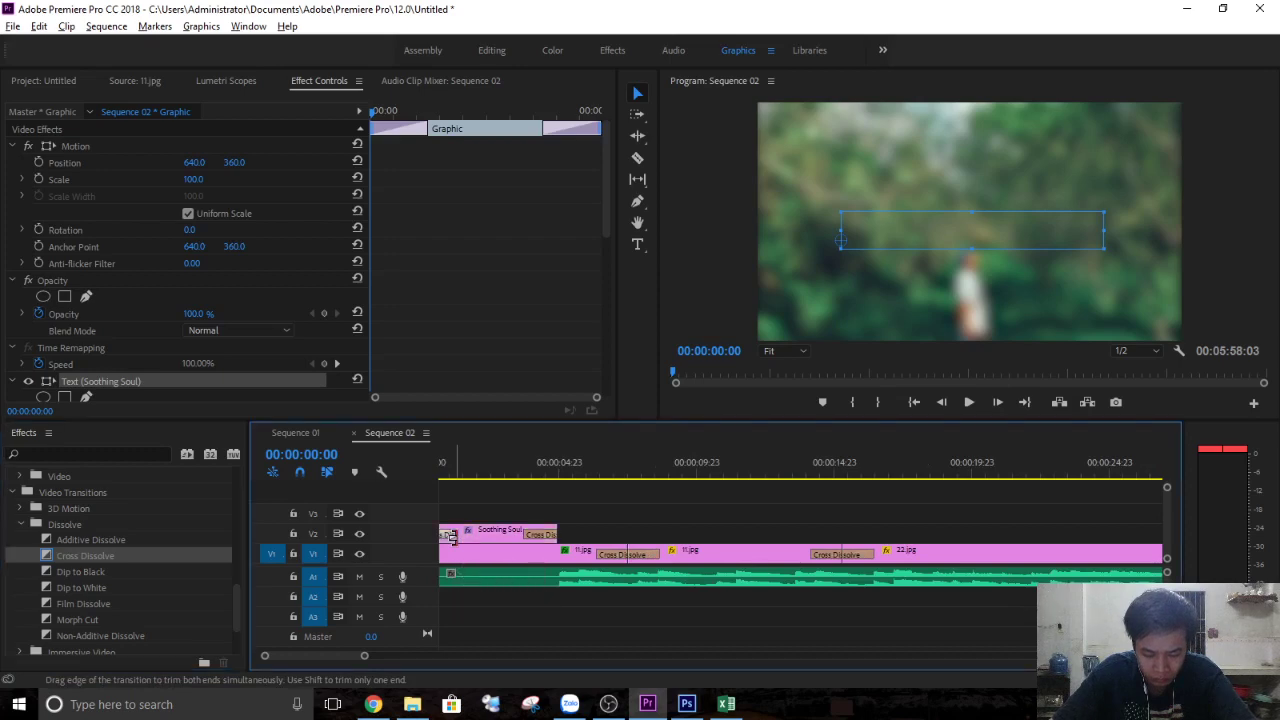
left_click_drag(451, 537, 467, 537)
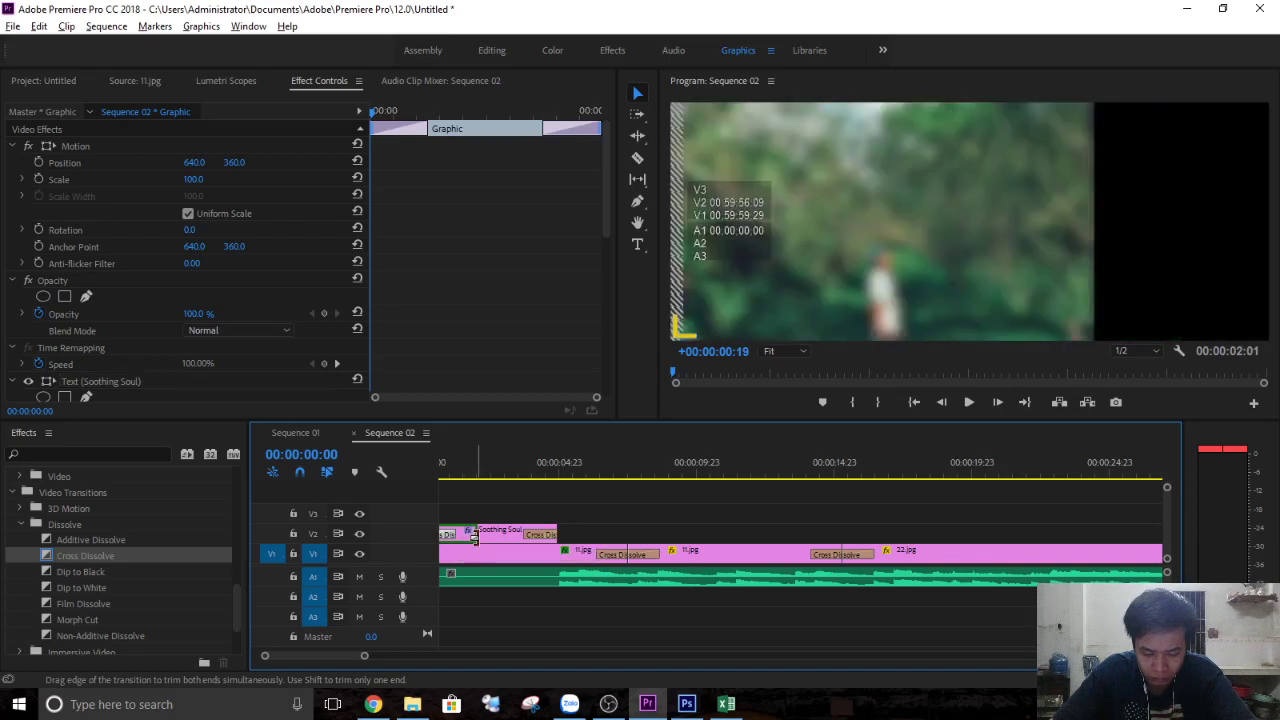
left_click_drag(471, 537, 476, 538)
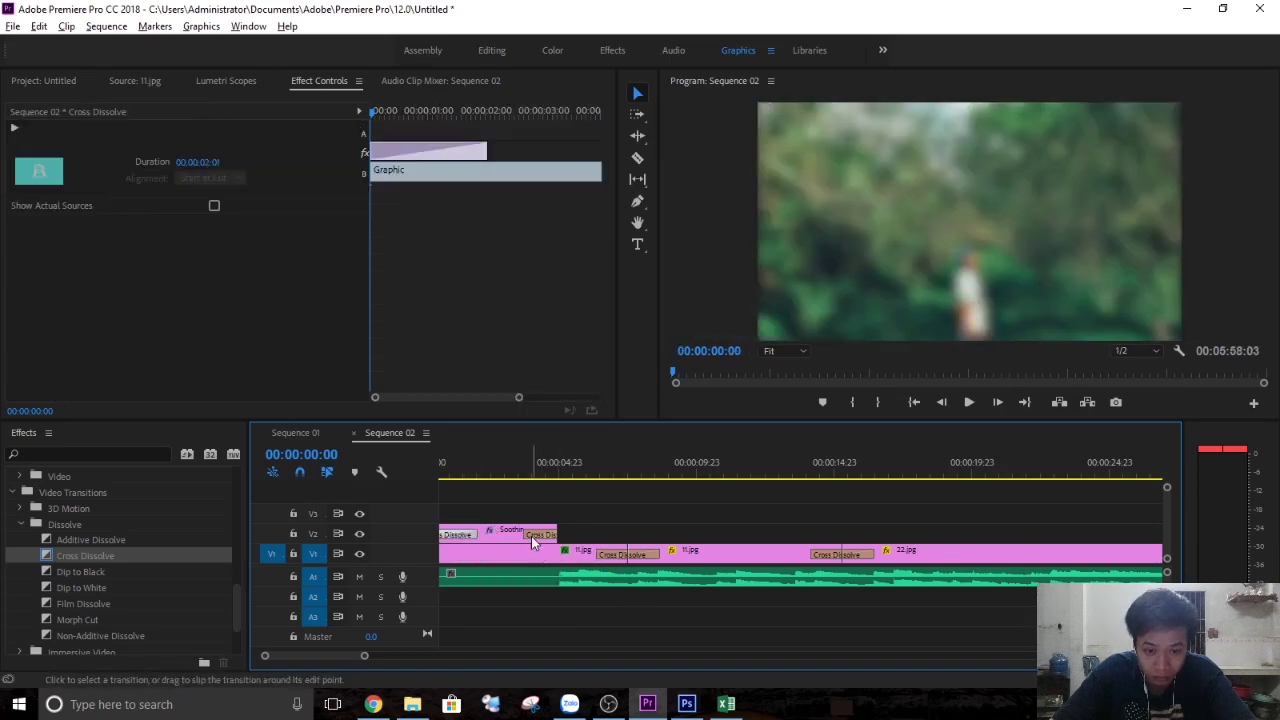
Lengthen the title's closing Cross Dissolve to 00:00:01:15.
left_click_drag(531, 536, 518, 538)
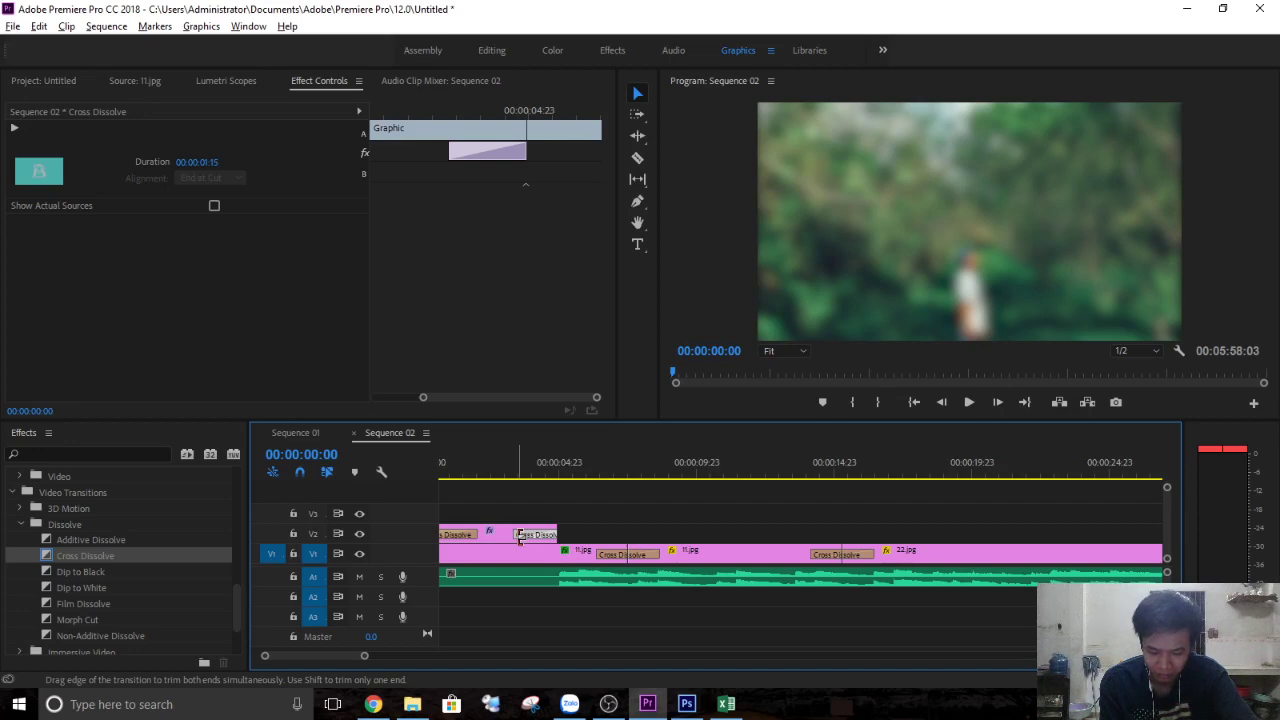
key("alt+Tab")
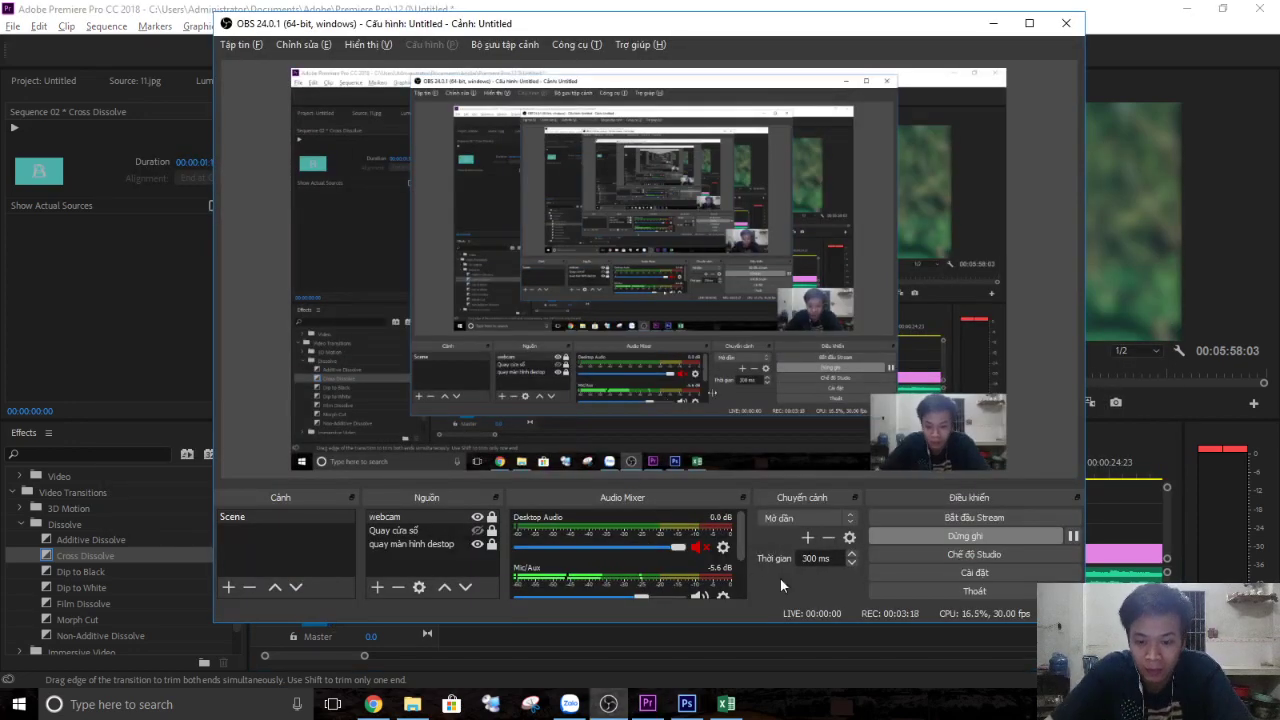
Hide OBS Studio and return to the Premiere Pro editing workspace.
key("alt+Tab")
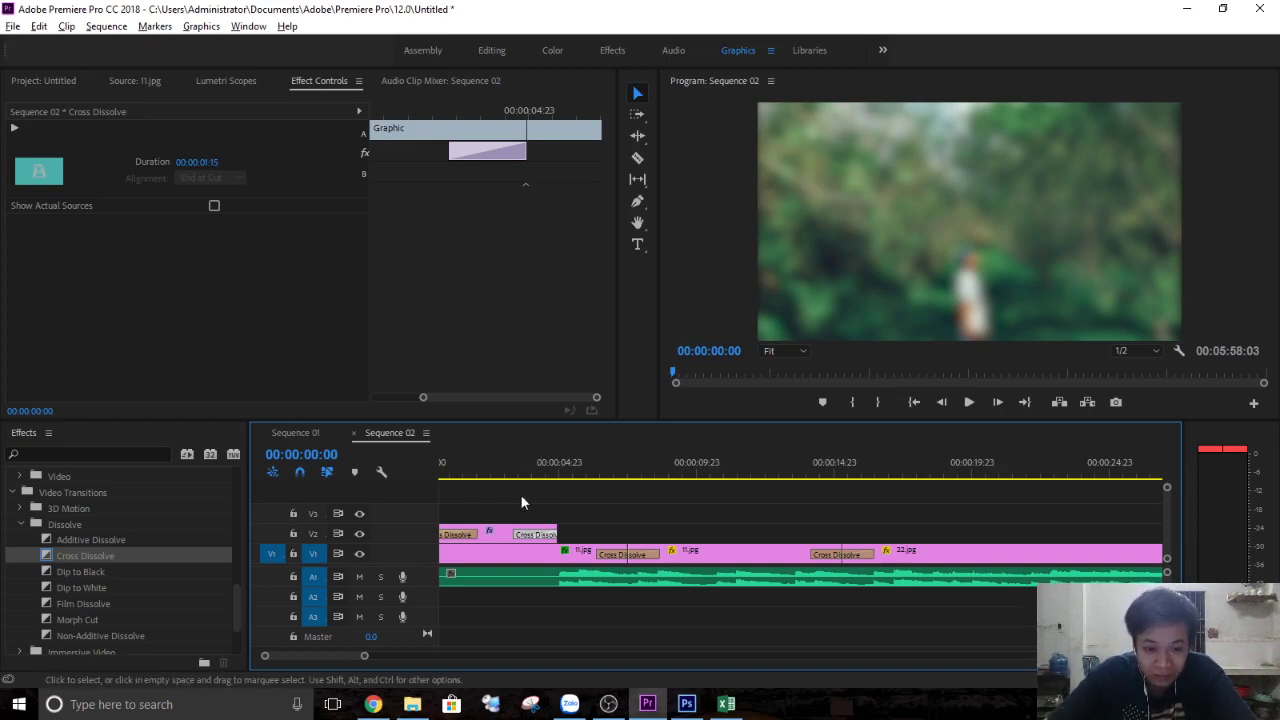
Scrub the playhead across the sequence start to preview the title's fade-in.
left_click_drag(459, 471, 426, 482)
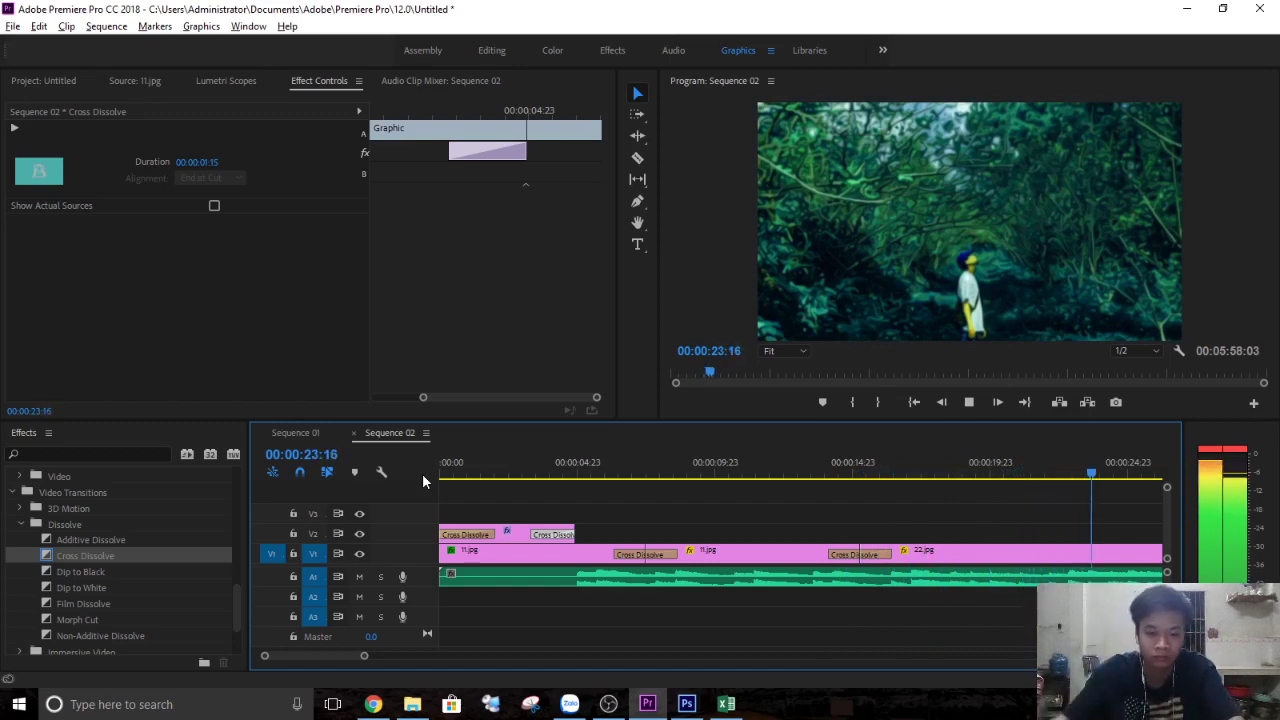
Stop playback at 00:00:36:19 and zoom the timeline out to show more of the slideshow.
key("space")
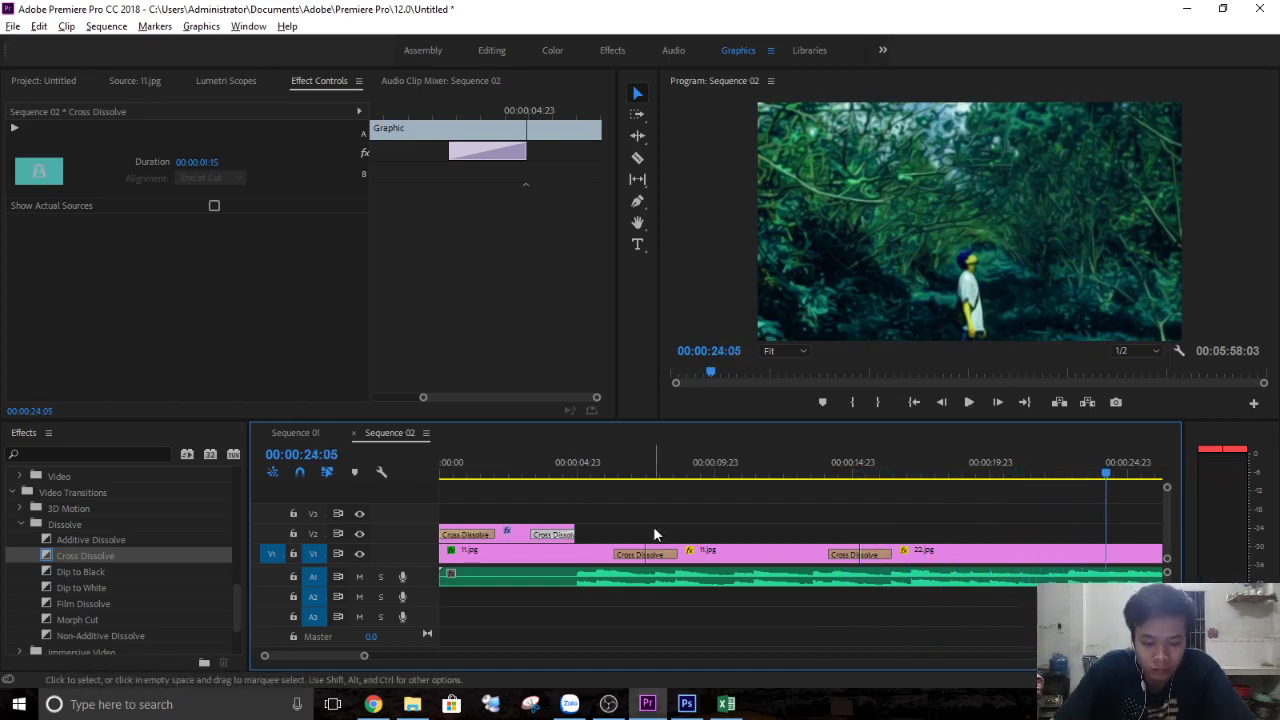
key("space")
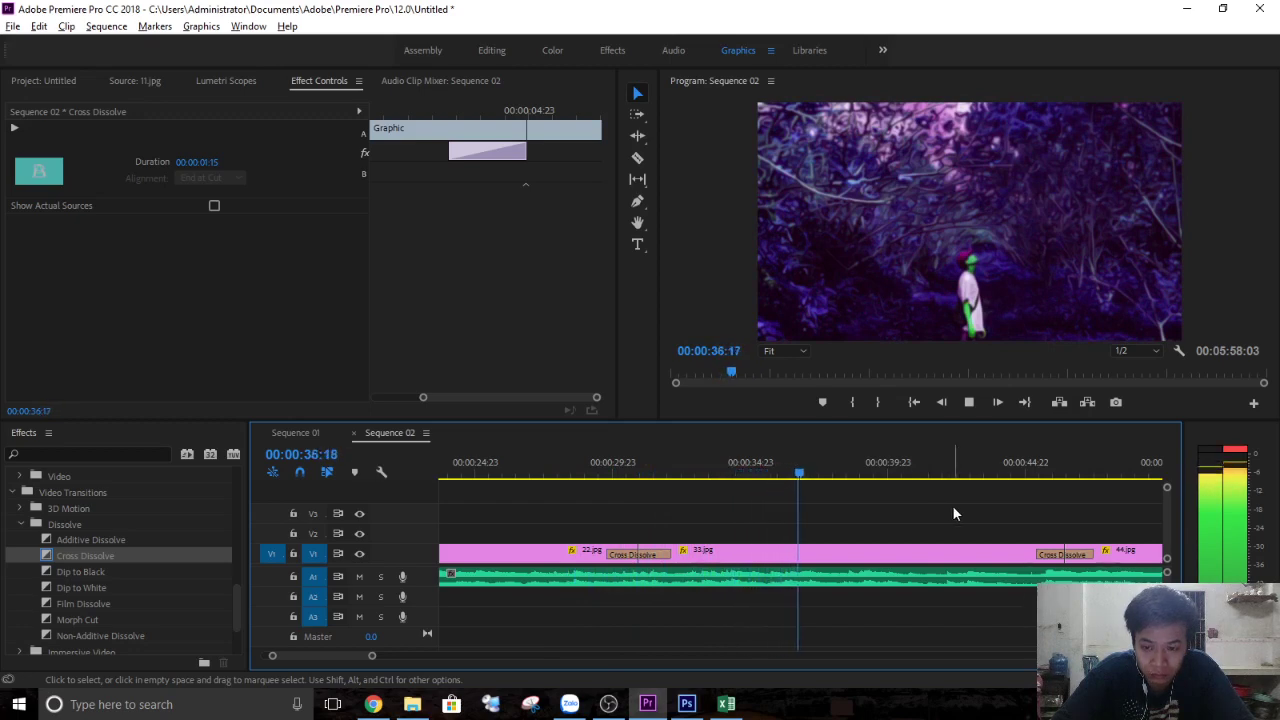
key("space")
key("minus")
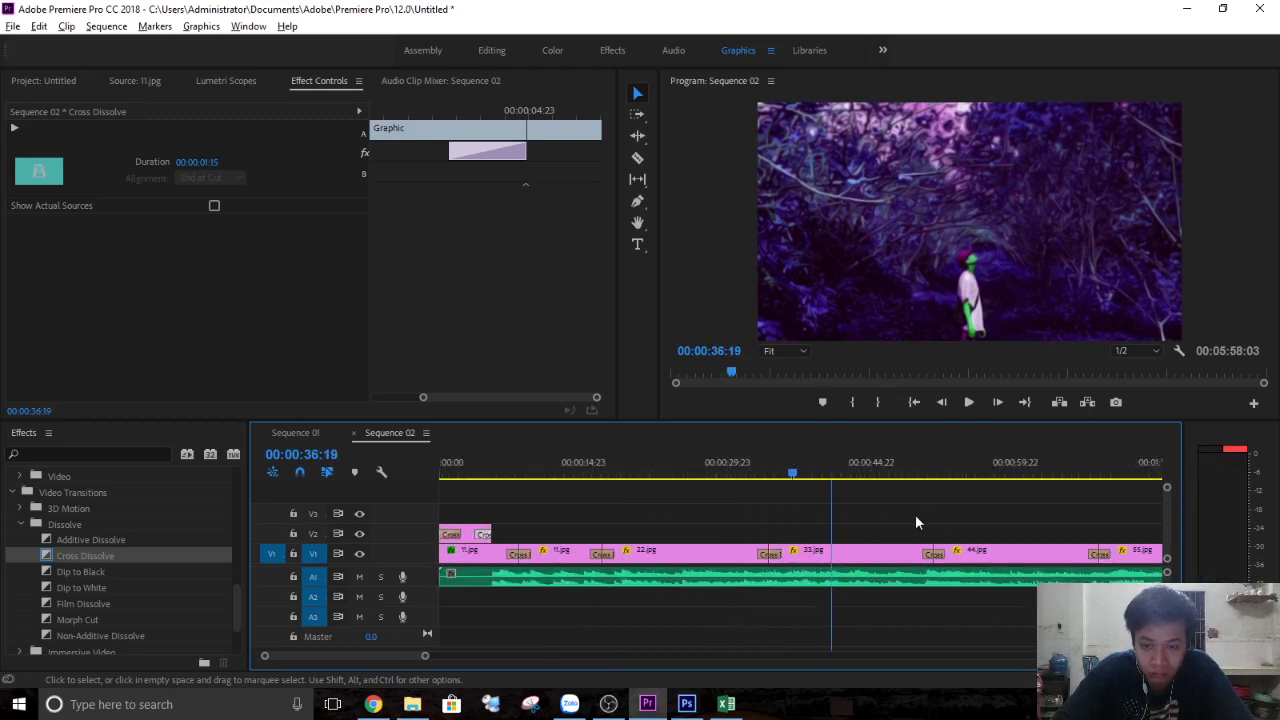
key("minus")
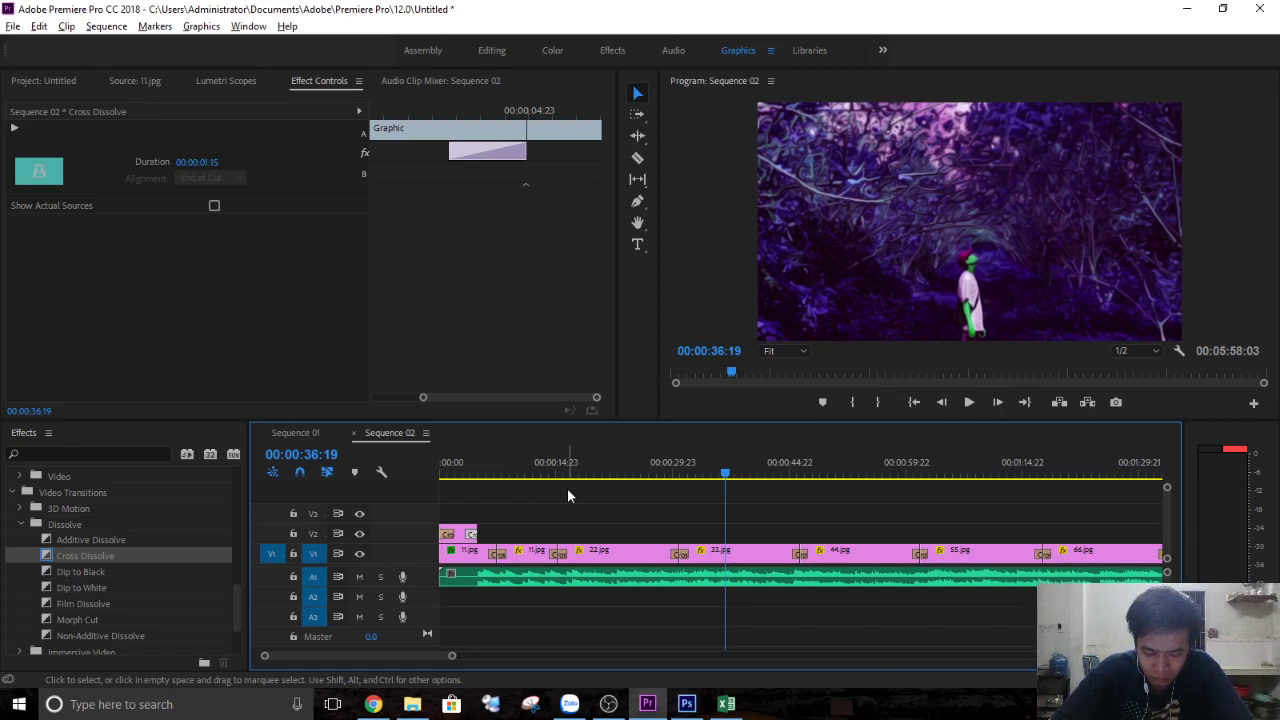
scroll(619, 489, "down", 5)
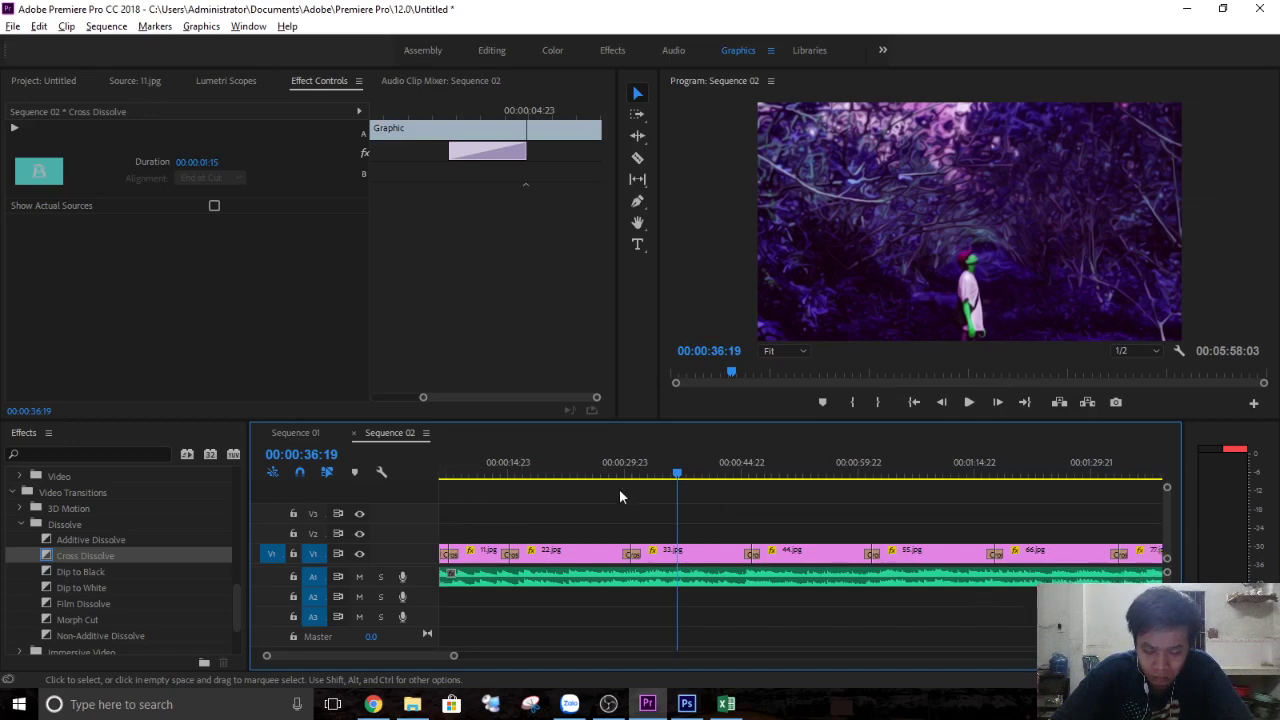
scroll(620, 489, "up", 5)
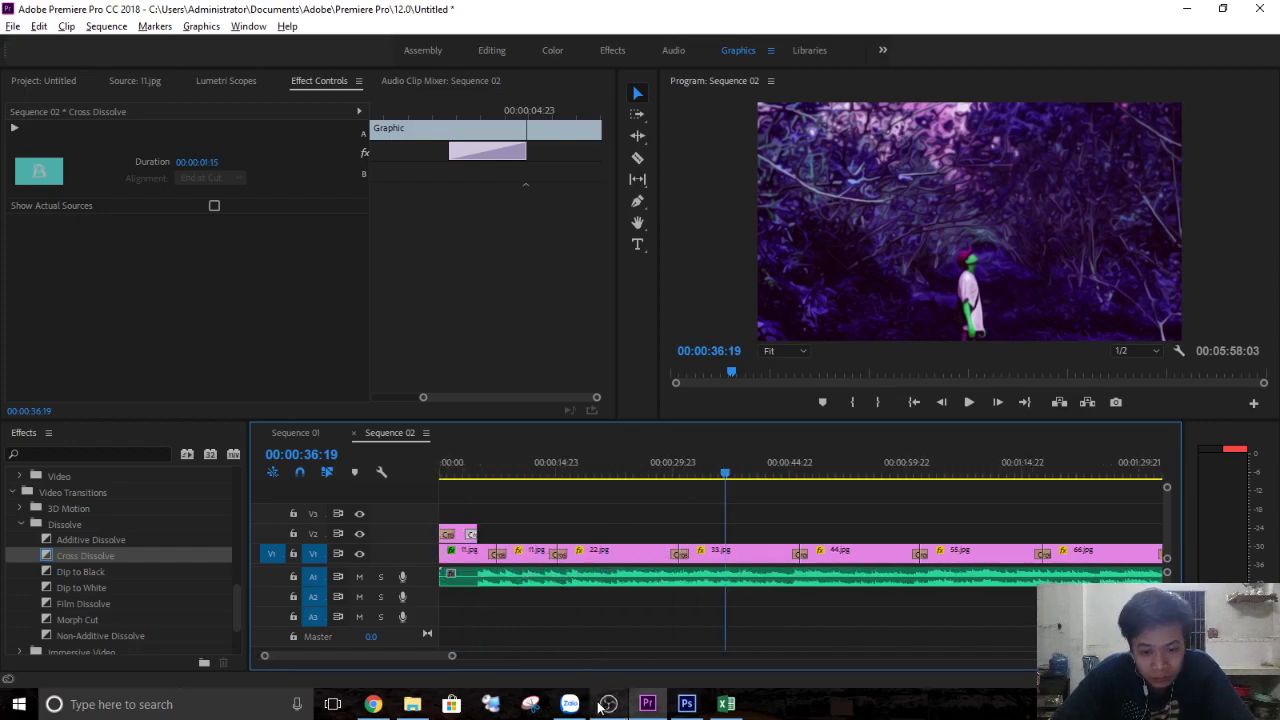